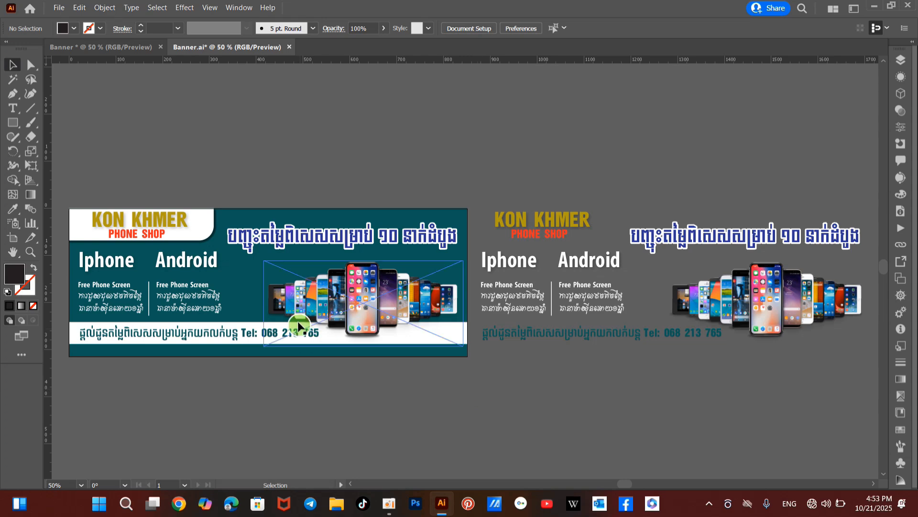
In the working Banner document with the blank artboard, draw a rectangle 851 px wide and 315 px high.
{"action": "left_click", "coordinate": [247, 268]}
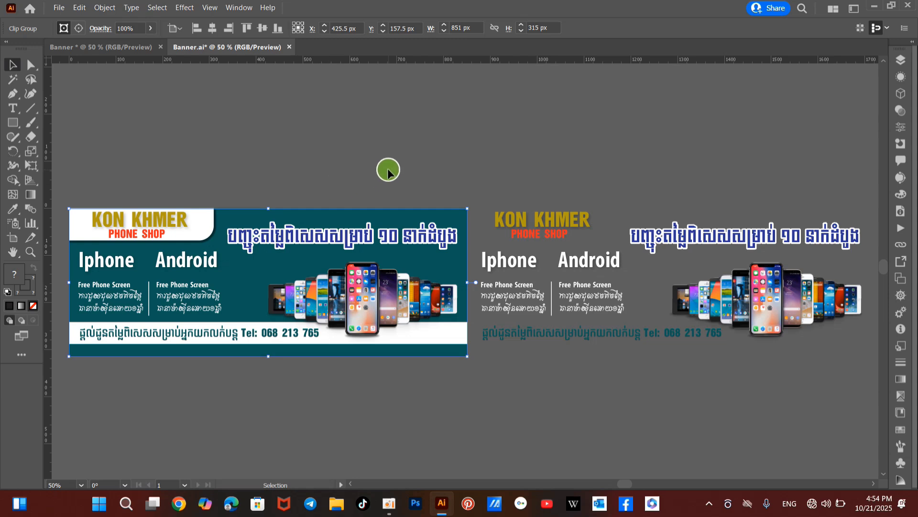
{"action": "left_click", "coordinate": [116, 48]}
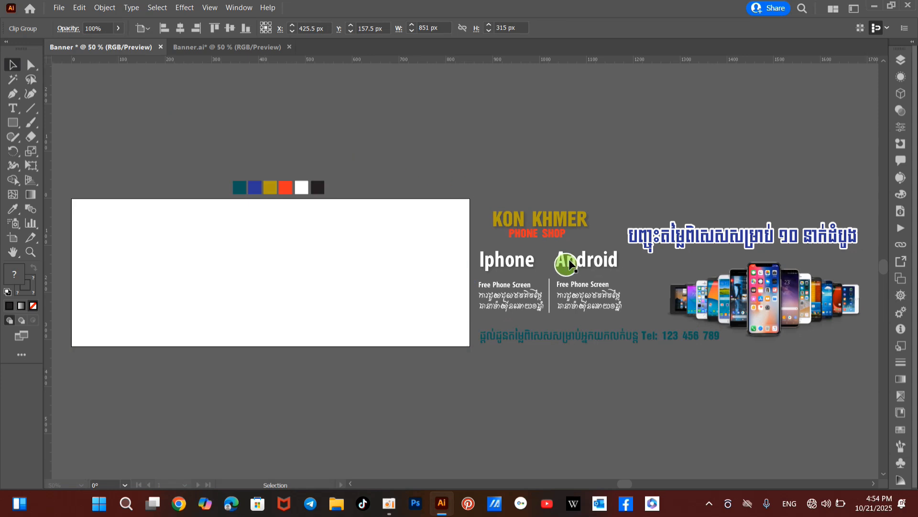
{"action": "left_click", "coordinate": [549, 169]}
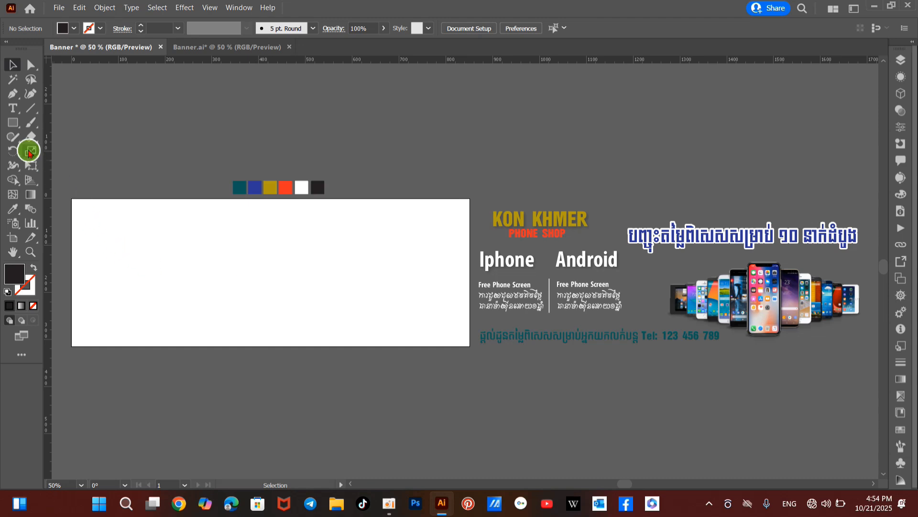
{"action": "right_click", "coordinate": [11, 126]}
{"action": "left_click_drag", "start_coordinate": [11, 127], "coordinate": [85, 123]}
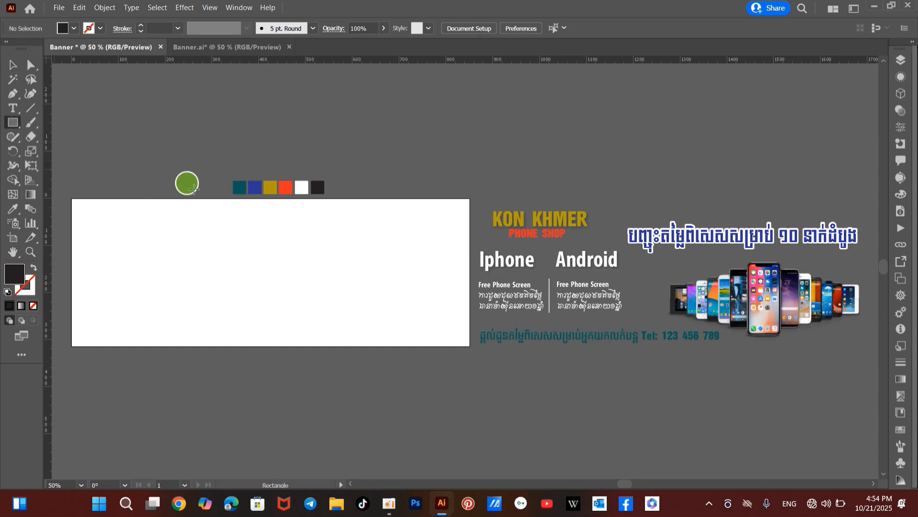
{"action": "left_click", "coordinate": [247, 250]}
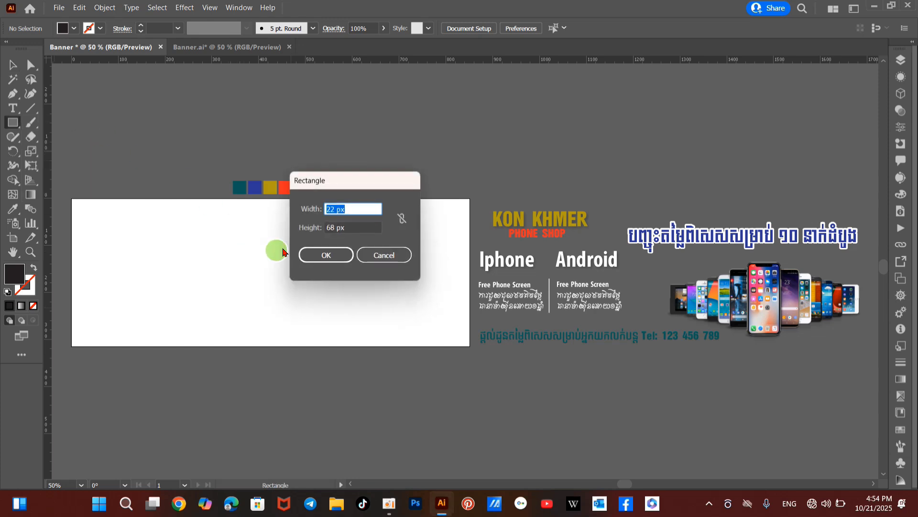
{"action": "left_click", "coordinate": [333, 208]}
{"action": "left_click_drag", "start_coordinate": [333, 209], "coordinate": [326, 209]}
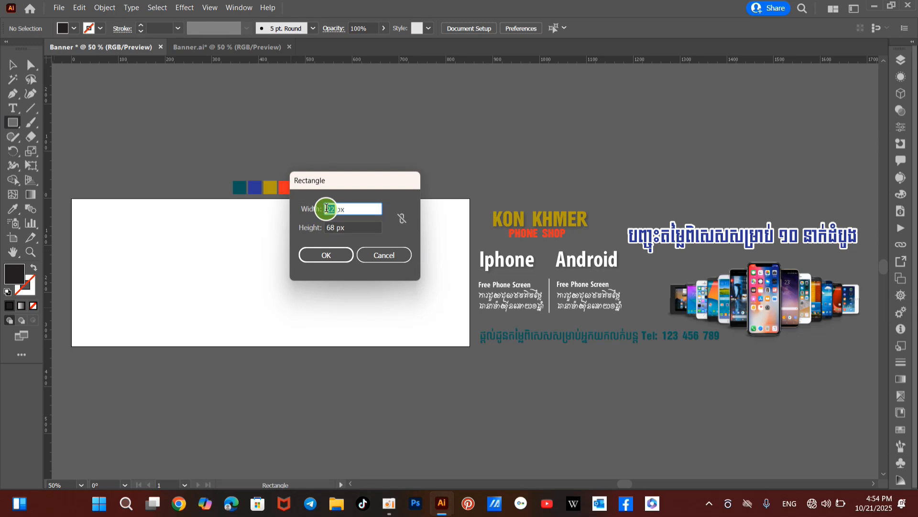
{"action": "type", "text": "851"}
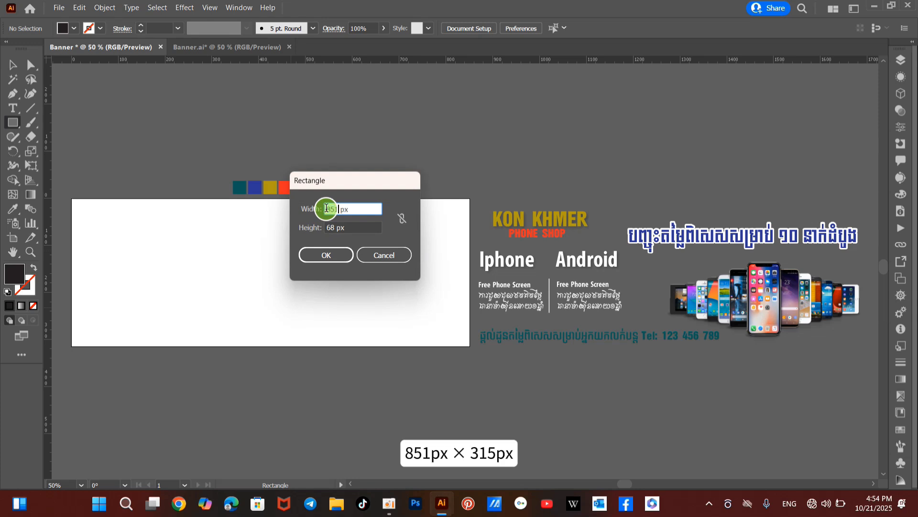
{"action": "left_click_drag", "start_coordinate": [335, 227], "coordinate": [325, 230]}
{"action": "type", "text": "31"}
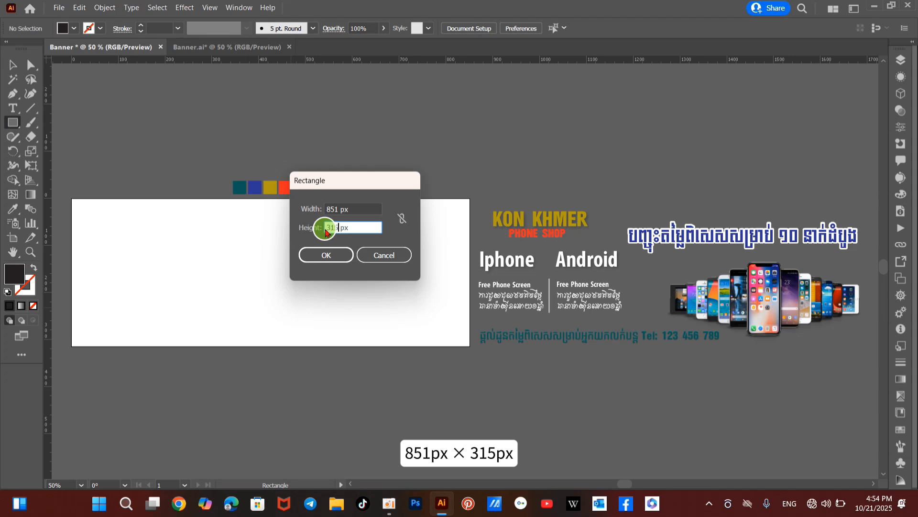
{"action": "type", "text": "5"}
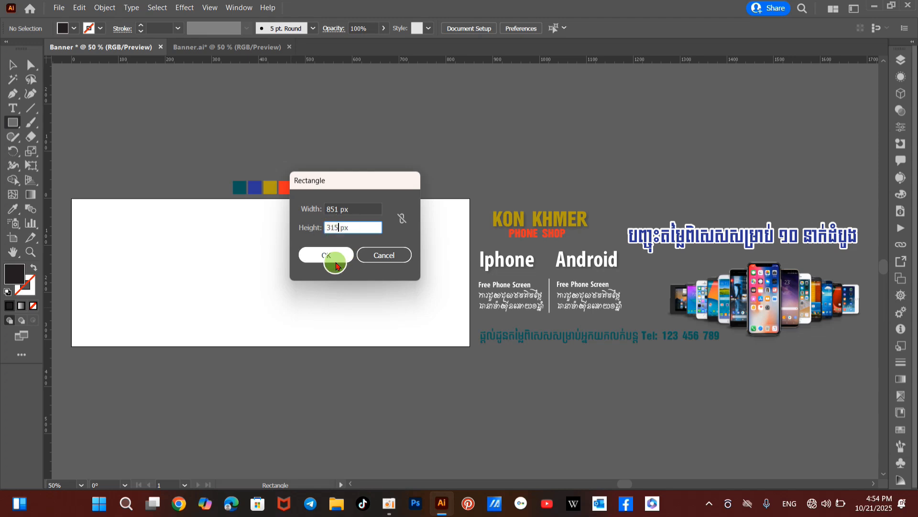
{"action": "left_click", "coordinate": [332, 255]}
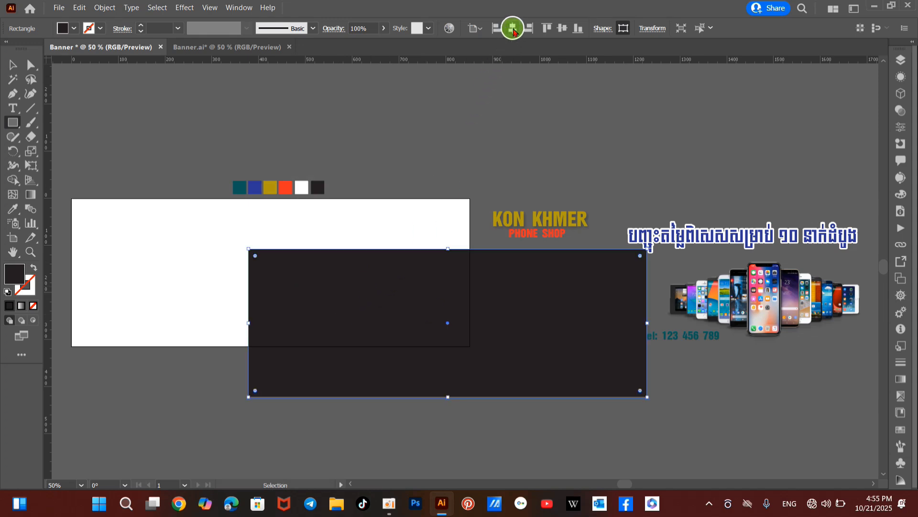
Center the new rectangle horizontally and vertically so that it covers the artboard.
{"action": "left_click", "coordinate": [513, 27]}
{"action": "left_click", "coordinate": [560, 28]}
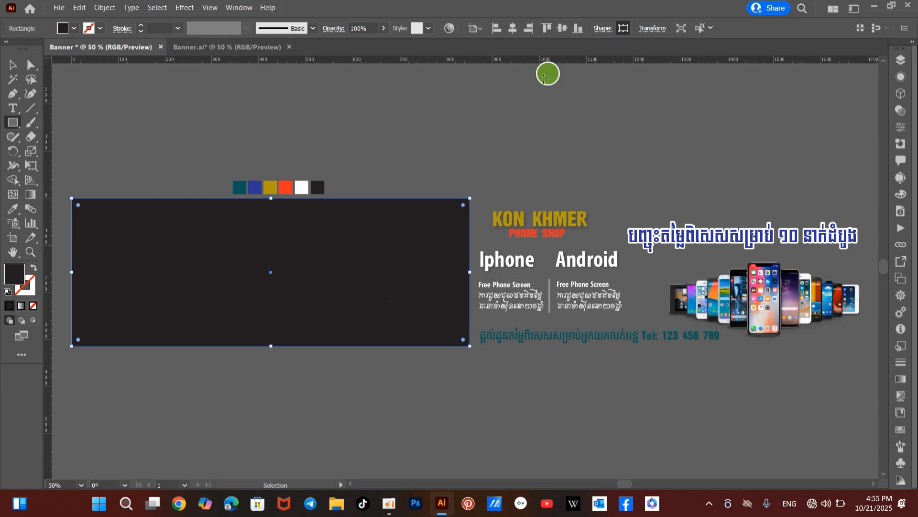
{"action": "left_click", "coordinate": [554, 76]}
{"action": "left_click", "coordinate": [11, 65]}
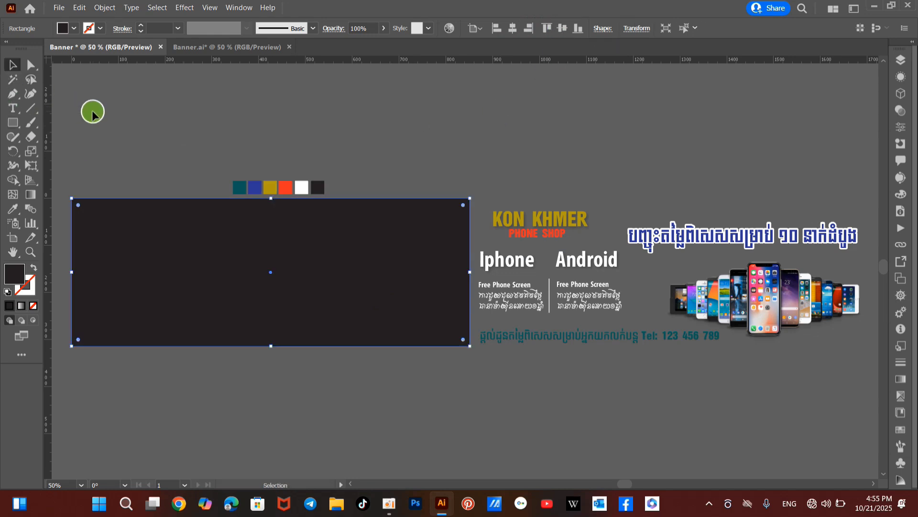
{"action": "left_click", "coordinate": [92, 112]}
Fill the background rectangle with the sampled teal swatch colour, as in the finished banner, and send it to the back.
{"action": "left_click_drag", "start_coordinate": [257, 235], "coordinate": [246, 277]}
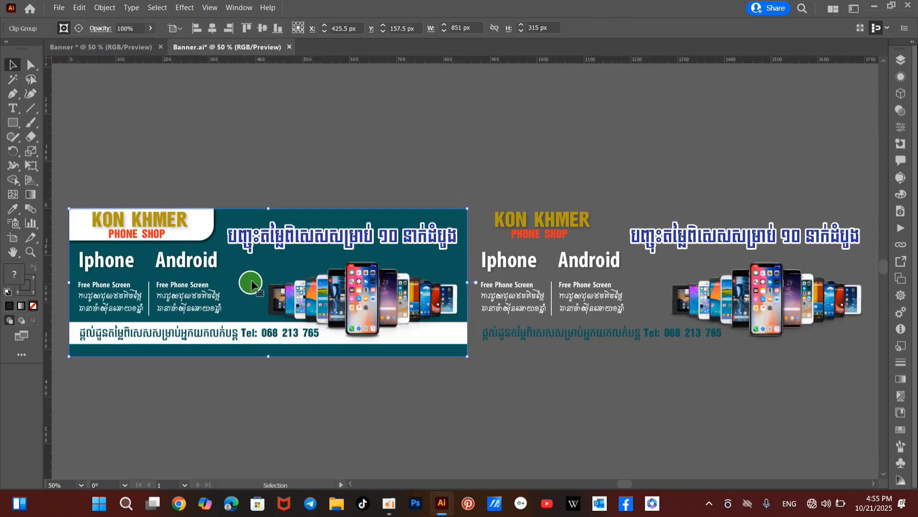
{"action": "left_click", "coordinate": [101, 48]}
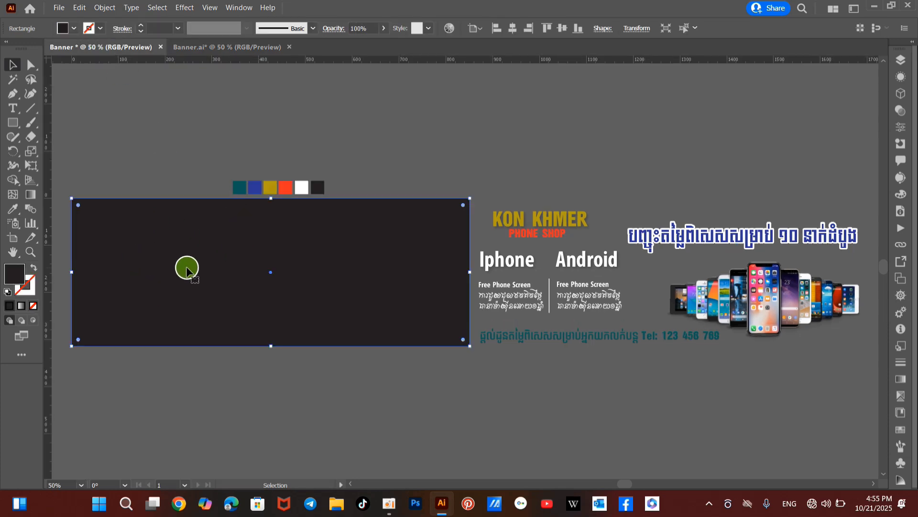
{"action": "left_click", "coordinate": [16, 214]}
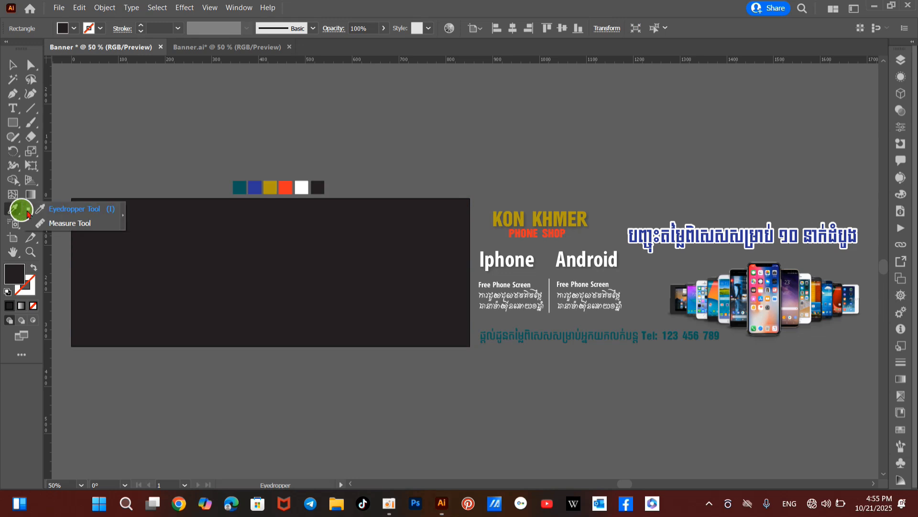
{"action": "left_click", "coordinate": [240, 188]}
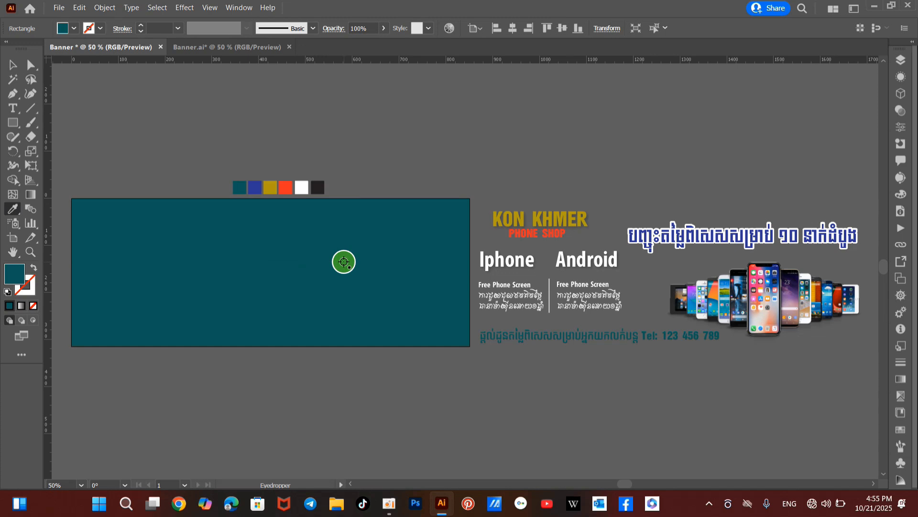
{"action": "left_click", "coordinate": [13, 65]}
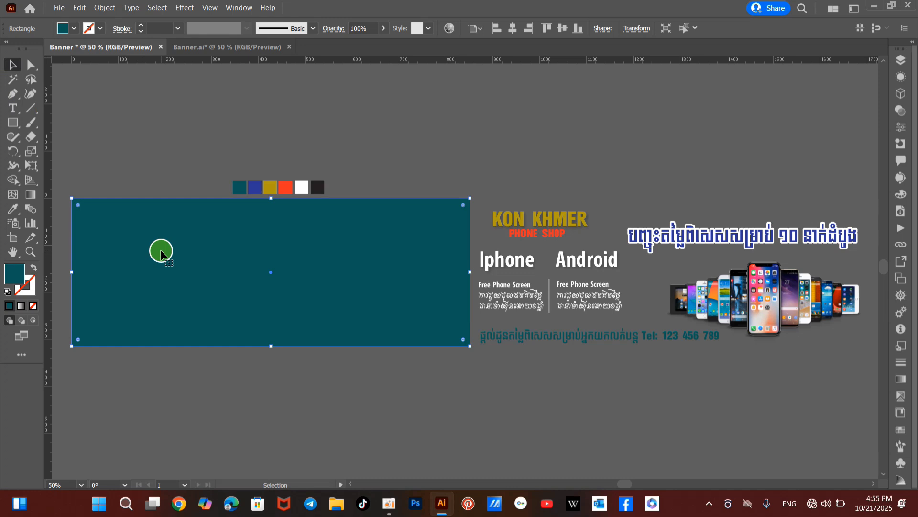
{"action": "key", "text": "ctrl+shift+bracketleft"}
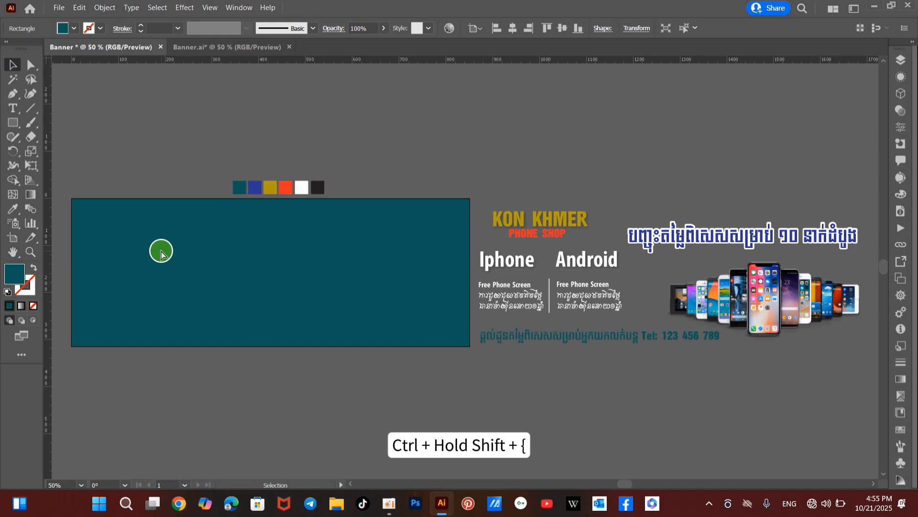
{"action": "left_click", "coordinate": [161, 254]}
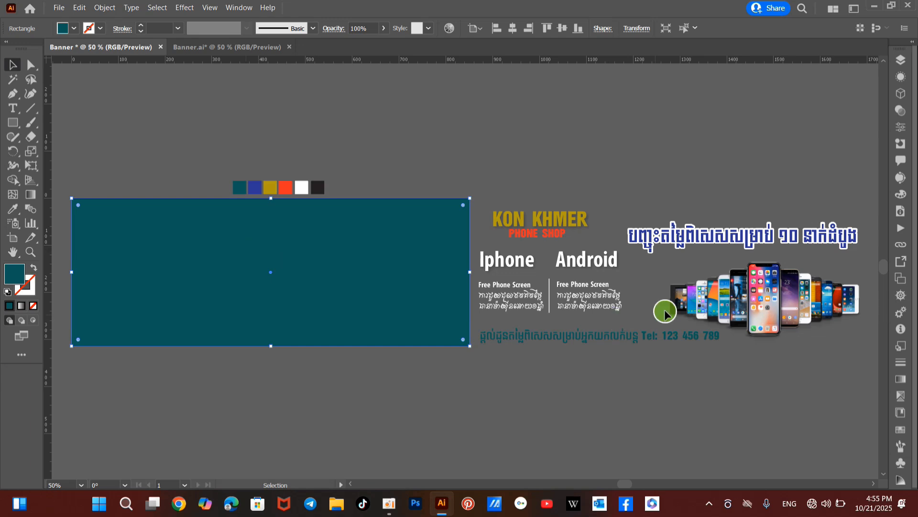
Move the phones image group onto the lower-right part of the teal banner background.
{"action": "left_click", "coordinate": [744, 294]}
{"action": "left_click_drag", "start_coordinate": [747, 297], "coordinate": [410, 302]}
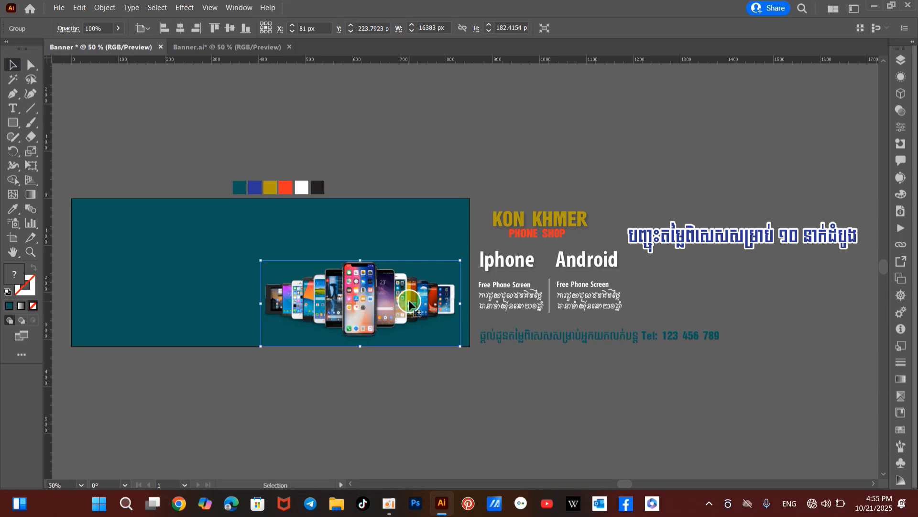
{"action": "left_click_drag", "start_coordinate": [410, 302], "coordinate": [418, 304]}
{"action": "left_click", "coordinate": [581, 383]}
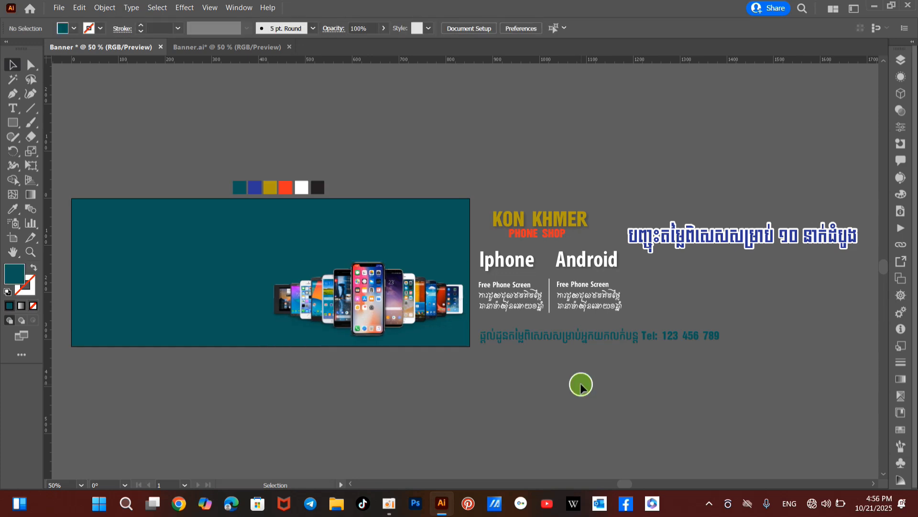
After checking the logo panel in the finished Banner.ai, draw a rectangle 22 px wide and about 68 px high on the working banner.
{"action": "left_click", "coordinate": [217, 48]}
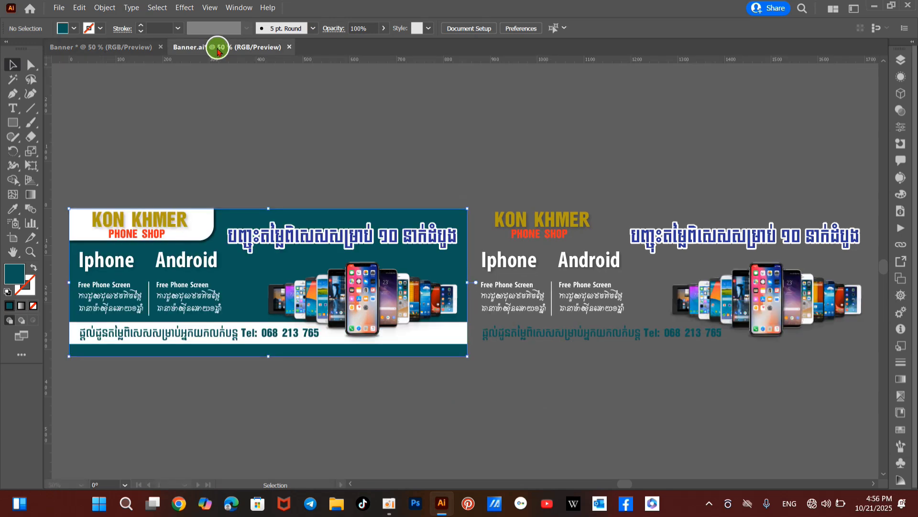
{"action": "left_click", "coordinate": [199, 225]}
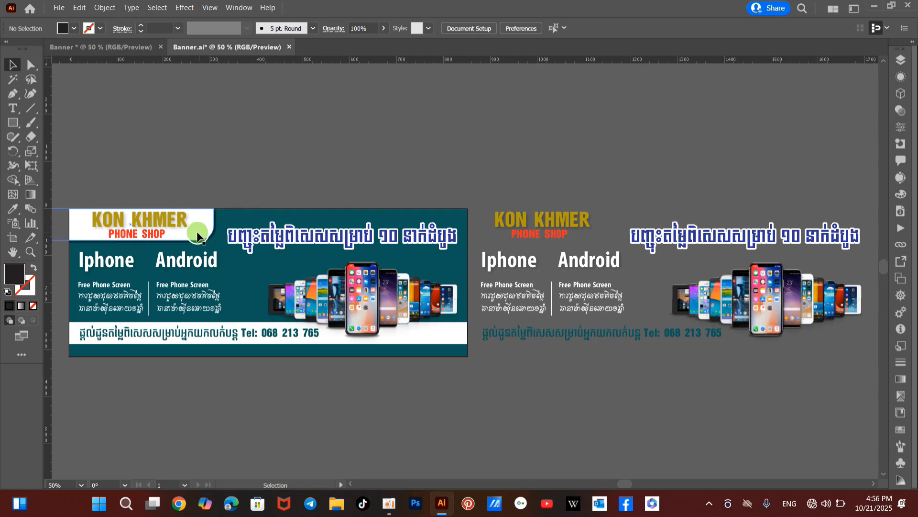
{"action": "key", "text": "ctrl+Tab"}
{"action": "left_click_drag", "start_coordinate": [10, 123], "coordinate": [102, 123]}
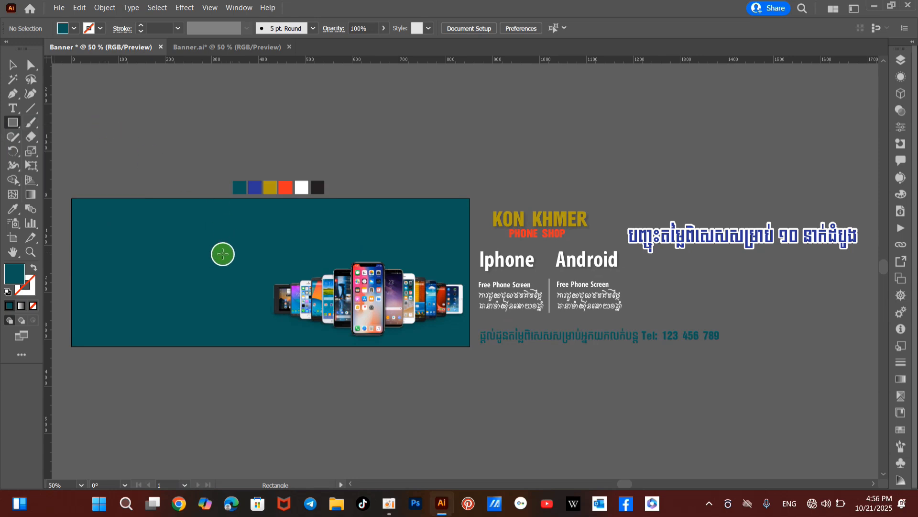
{"action": "left_click", "coordinate": [196, 245]}
{"action": "double_click", "coordinate": [331, 209]}
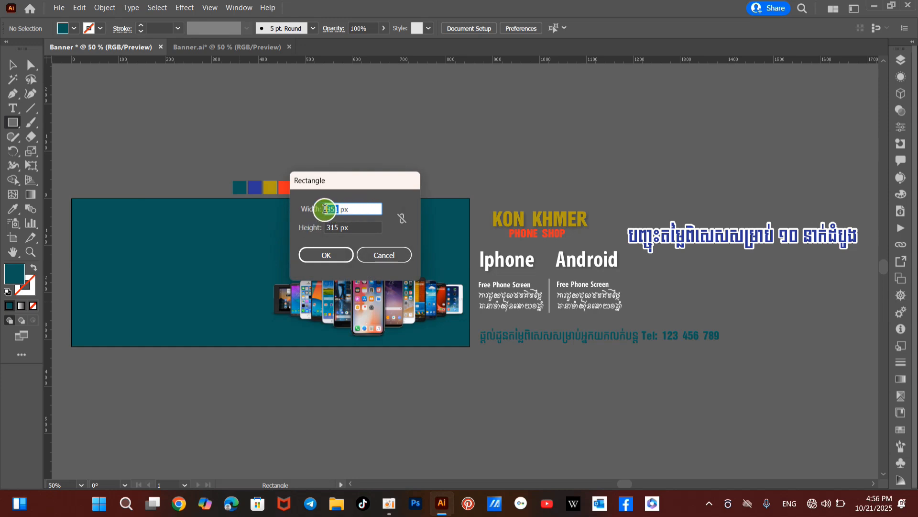
{"action": "type", "text": "22"}
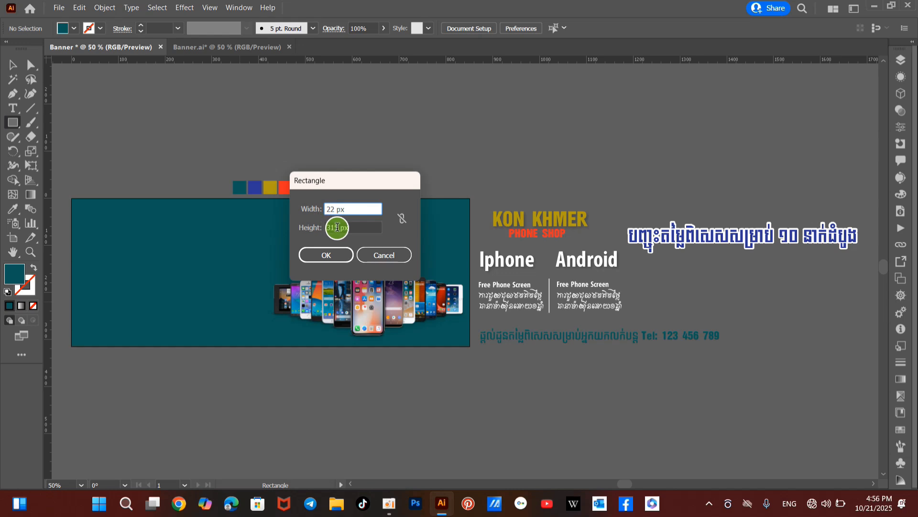
{"action": "double_click", "coordinate": [332, 227]}
{"action": "type", "text": "6"}
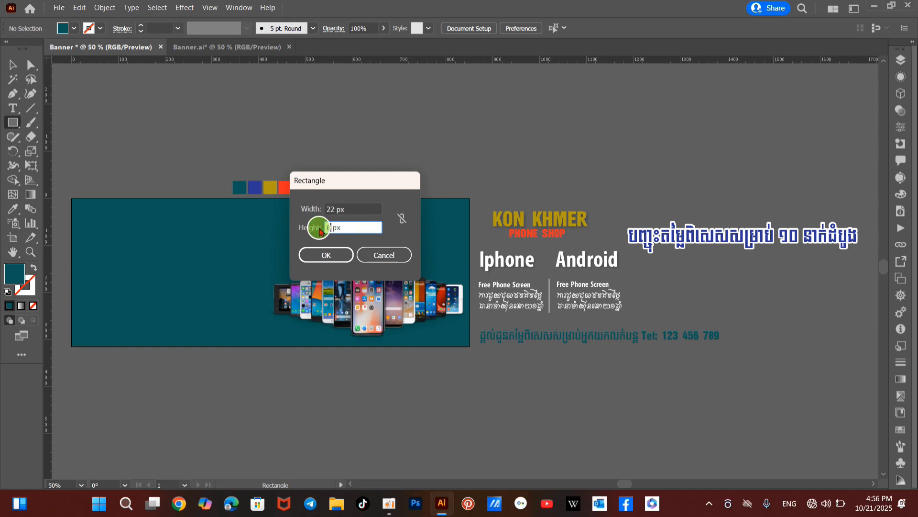
{"action": "type", "text": "0"}
{"action": "left_click", "coordinate": [327, 255]}
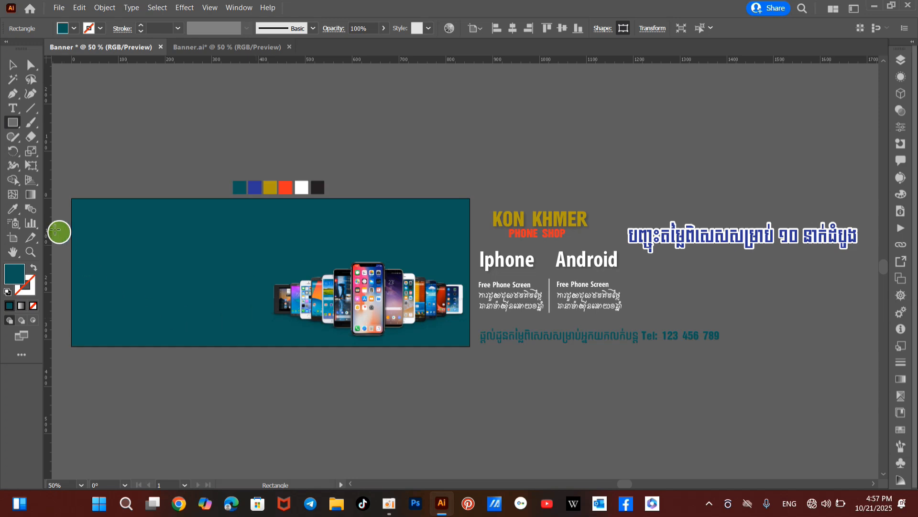
Fill the small new rectangle with the white swatch colour.
{"action": "left_click", "coordinate": [13, 209]}
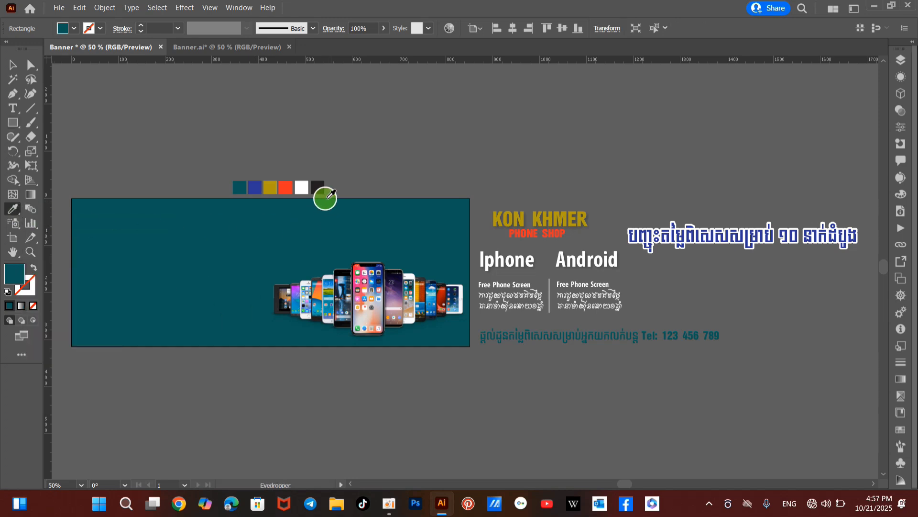
{"action": "left_click", "coordinate": [302, 188]}
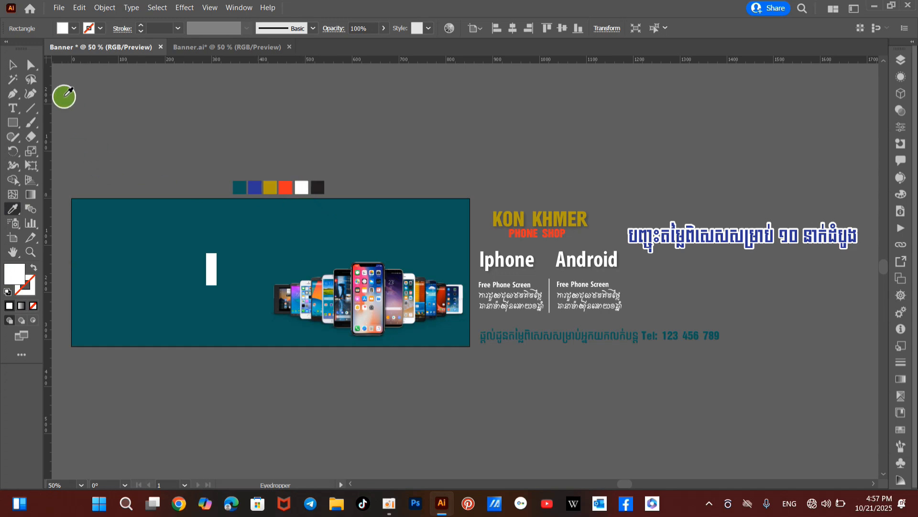
{"action": "left_click", "coordinate": [13, 66]}
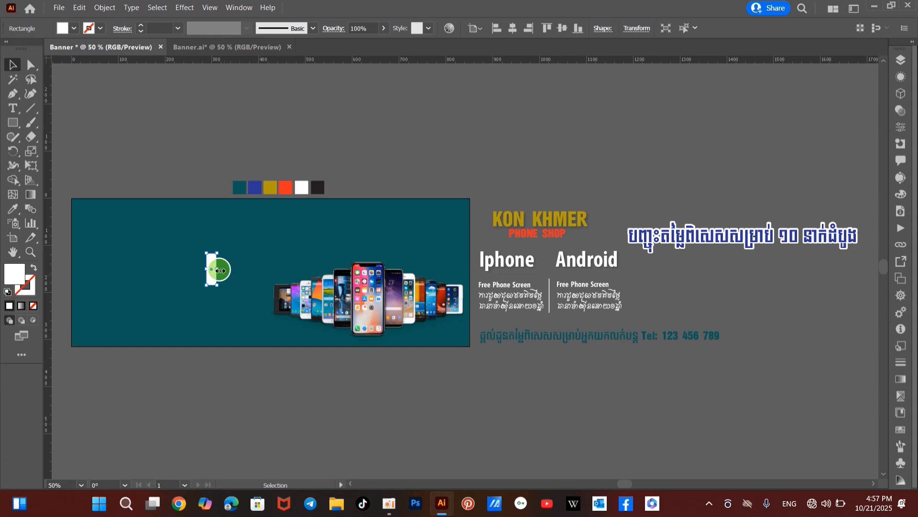
Widen the white rectangle to about 350 px and place it at the banner's upper-left corner, overhanging the artboard's left edge.
{"action": "left_click_drag", "start_coordinate": [217, 269], "coordinate": [369, 257]}
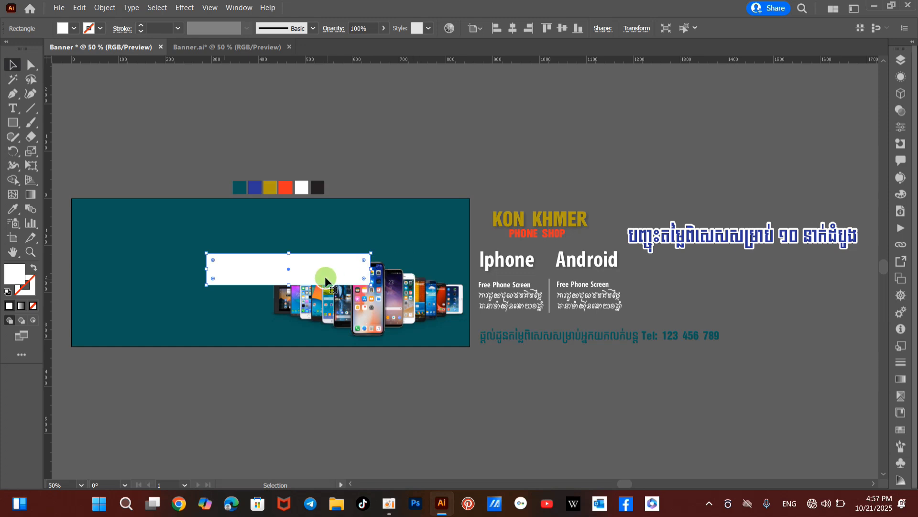
{"action": "left_click_drag", "start_coordinate": [302, 269], "coordinate": [151, 219]}
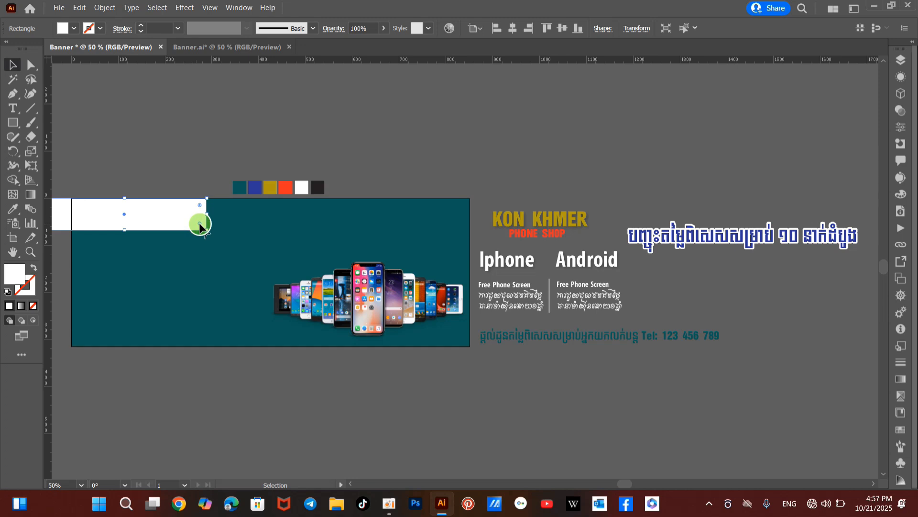
Round only the lower-right corner of the white rectangle at the banner's upper-left corner.
{"action": "left_click_drag", "start_coordinate": [199, 224], "coordinate": [209, 231]}
{"action": "left_click", "coordinate": [153, 159]}
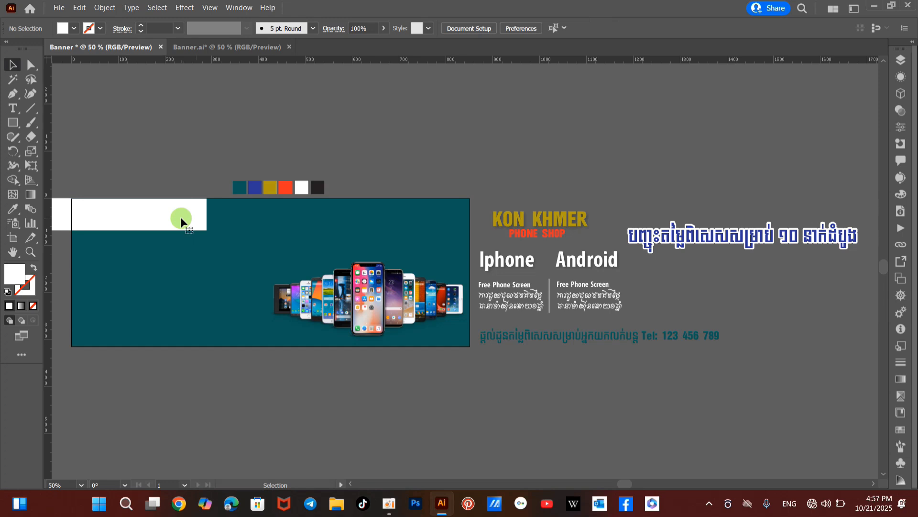
{"action": "left_click", "coordinate": [180, 220]}
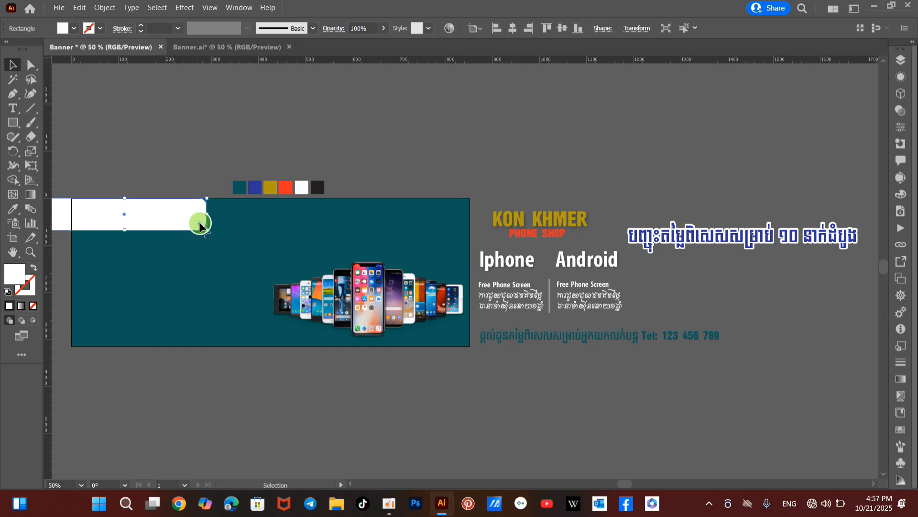
{"action": "left_click_drag", "start_coordinate": [199, 222], "coordinate": [187, 216]}
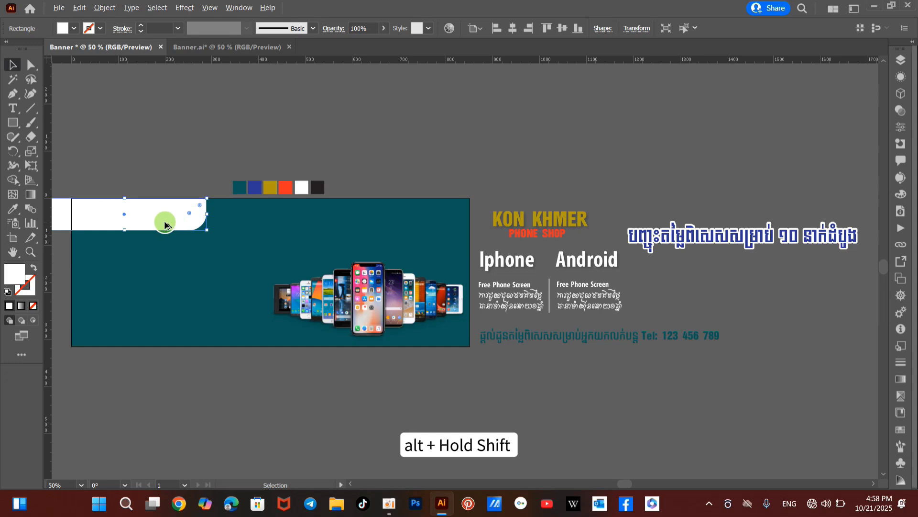
Duplicate the white panel straight down and fill the upper original with the near-black swatch colour.
{"action": "left_click_drag", "start_coordinate": [163, 221], "coordinate": [164, 270]}
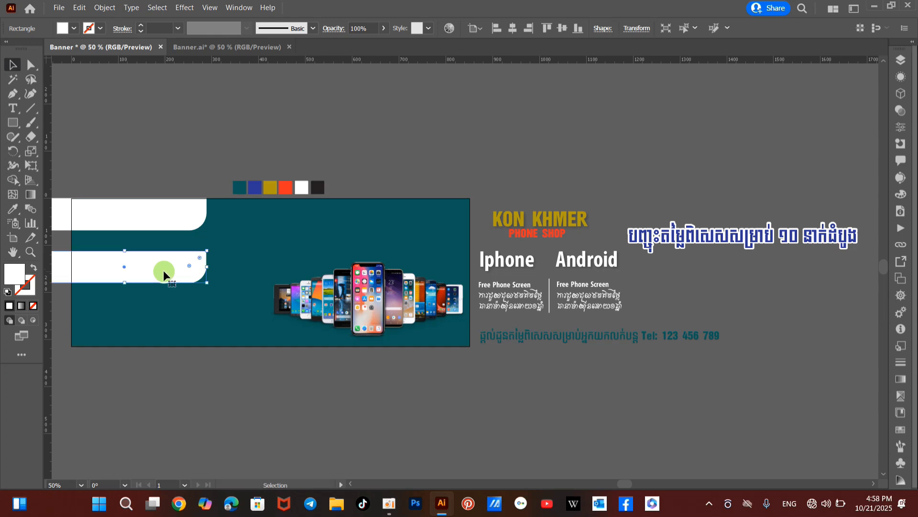
{"action": "left_click", "coordinate": [156, 217]}
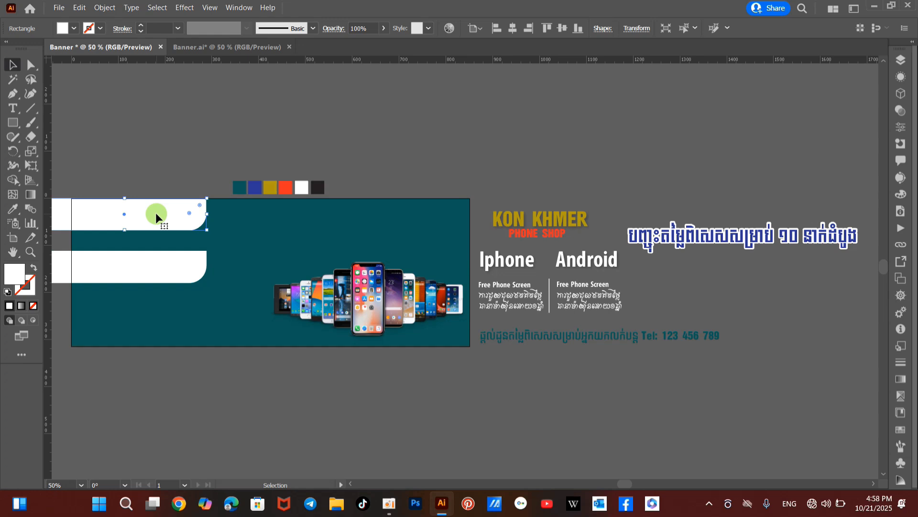
{"action": "left_click", "coordinate": [13, 209]}
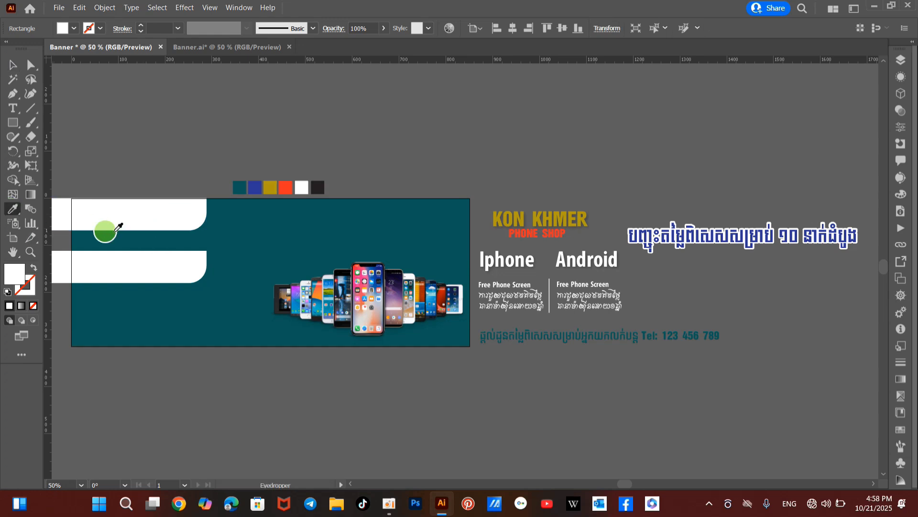
{"action": "left_click", "coordinate": [320, 187]}
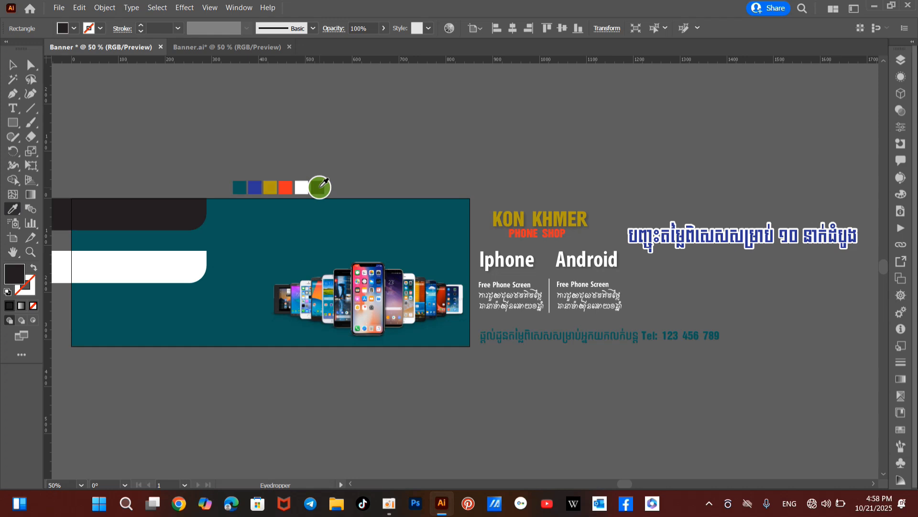
{"action": "left_click", "coordinate": [14, 65]}
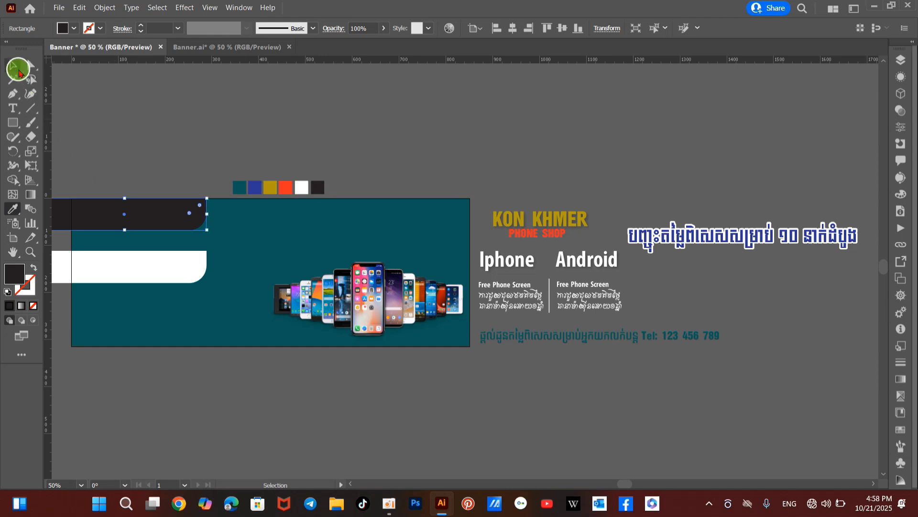
{"action": "left_click", "coordinate": [138, 266]}
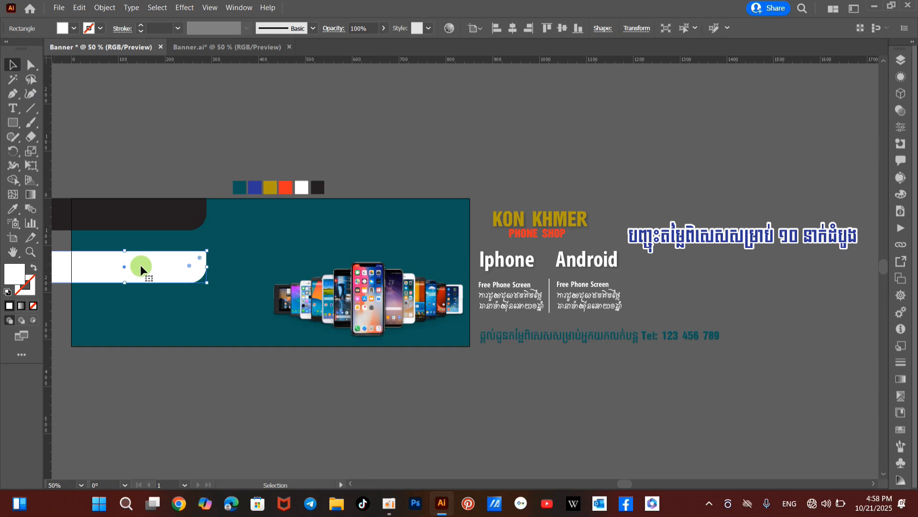
{"action": "left_click_drag", "start_coordinate": [139, 265], "coordinate": [140, 219]}
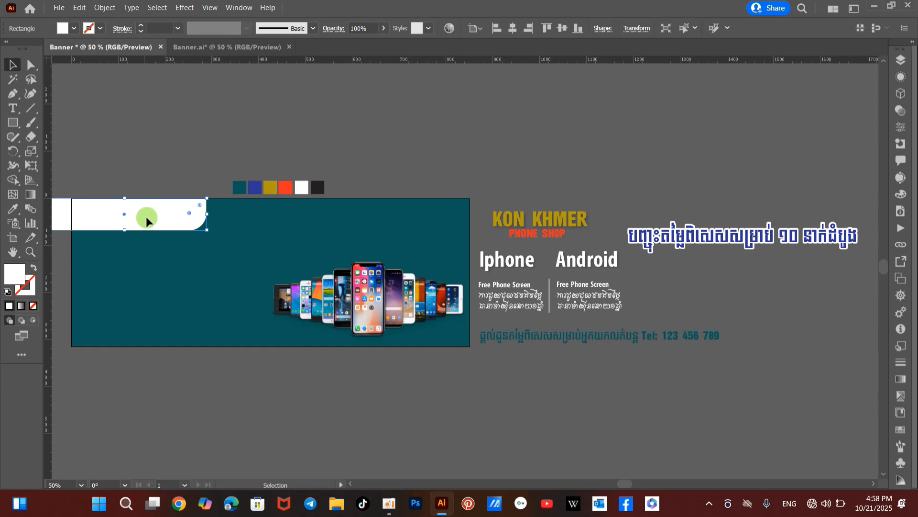
{"action": "left_click_drag", "start_coordinate": [147, 220], "coordinate": [146, 265]}
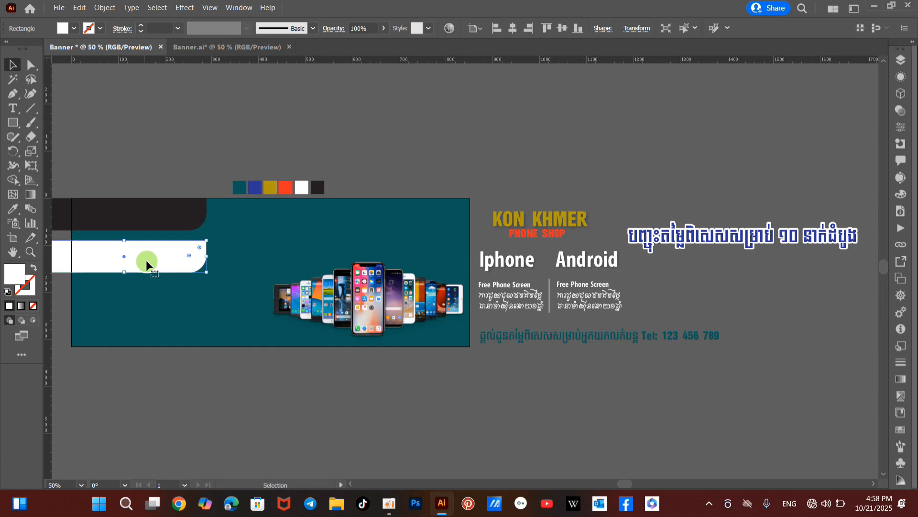
Shift the dark panel slightly right and stretch its bottom edge down to make it taller than the white one.
{"action": "left_click", "coordinate": [151, 218]}
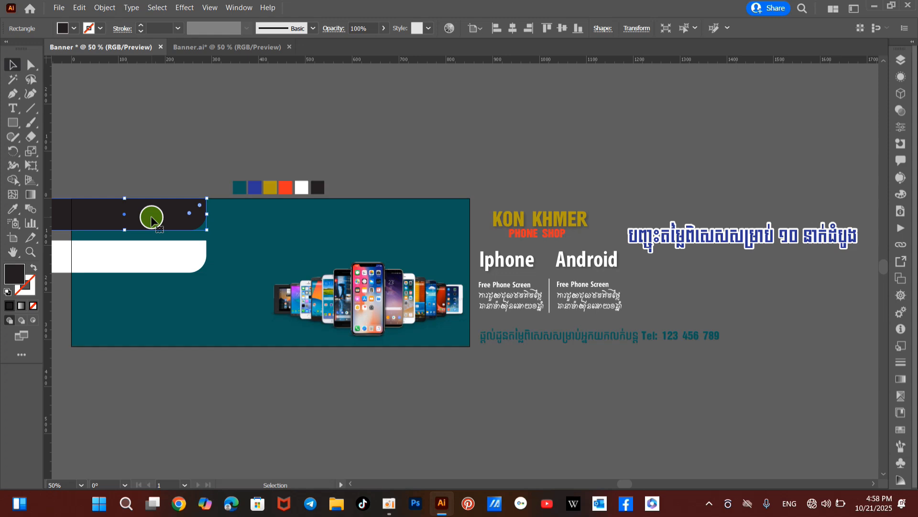
{"action": "key", "text": "shift+Right"}
{"action": "key", "text": "shift+Right"}
{"action": "key", "text": "shift+Right"}
{"action": "key", "text": "shift+Right"}
{"action": "key", "text": "shift+Right"}
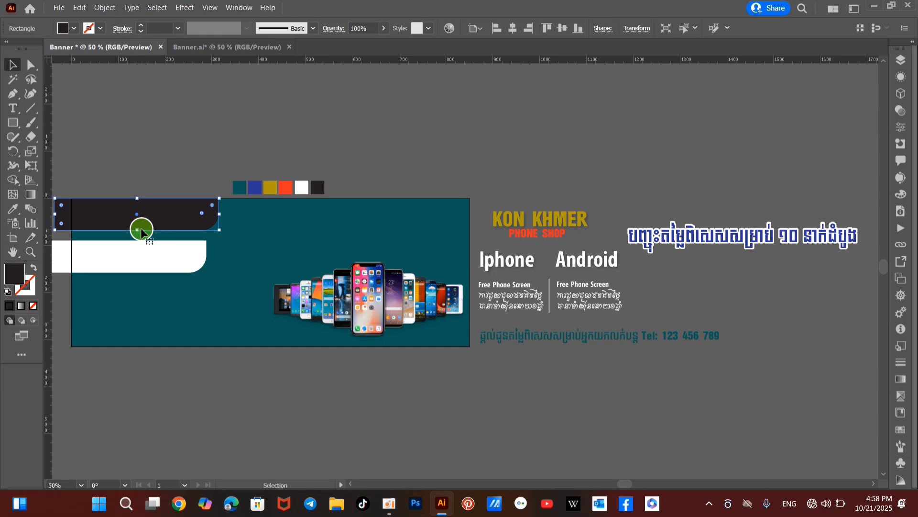
{"action": "left_click_drag", "start_coordinate": [137, 230], "coordinate": [136, 233]}
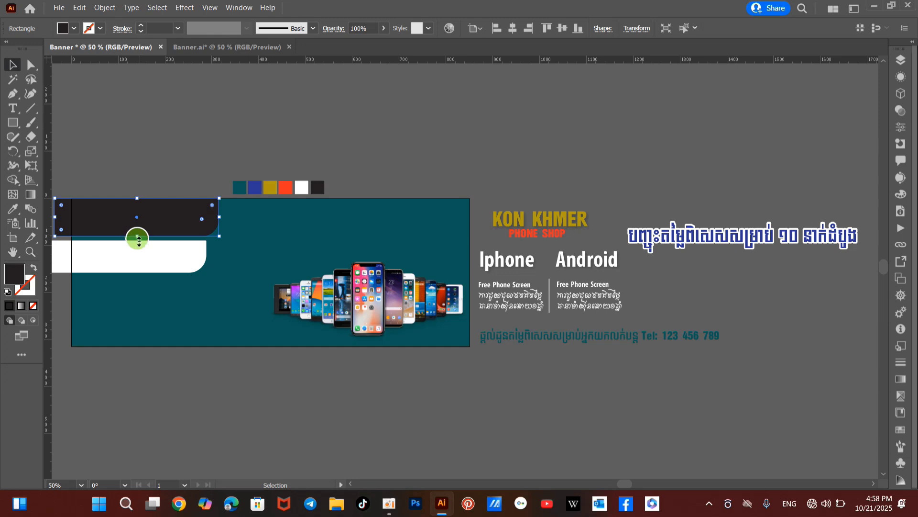
Move the white panel over the dark one, flush with the banner's top edge, leaving a dark rim at its right and bottom.
{"action": "left_click", "coordinate": [138, 260]}
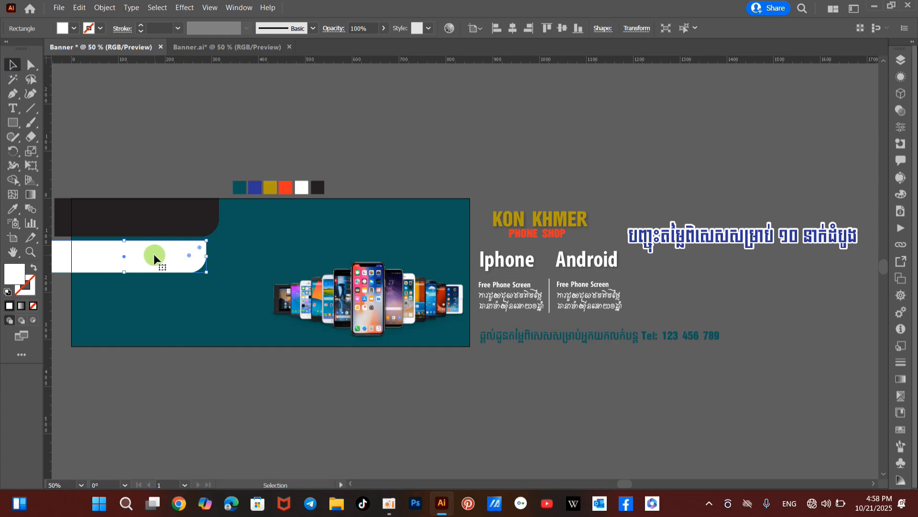
{"action": "left_click_drag", "start_coordinate": [153, 254], "coordinate": [161, 211]}
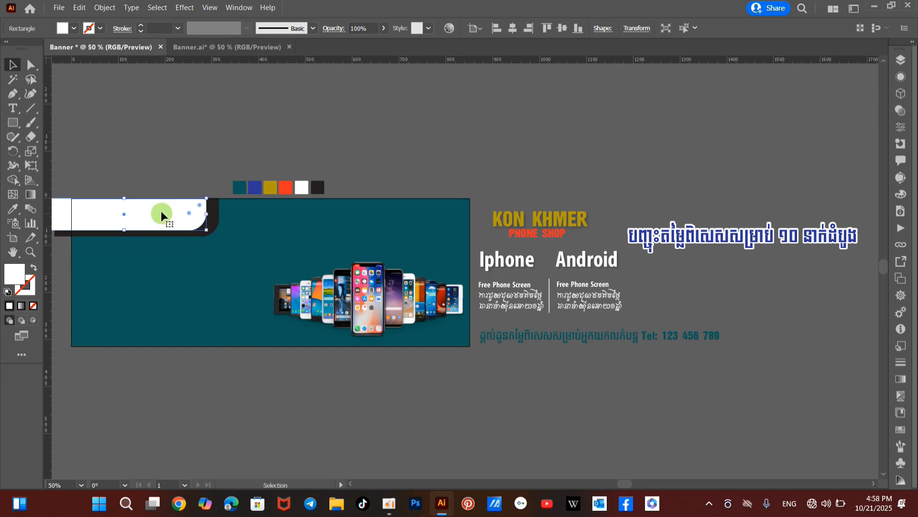
{"action": "left_click", "coordinate": [174, 158]}
Apply a Gaussian Blur with a 7.5221 pixel radius to the dark panel behind the white one.
{"action": "left_click", "coordinate": [211, 217]}
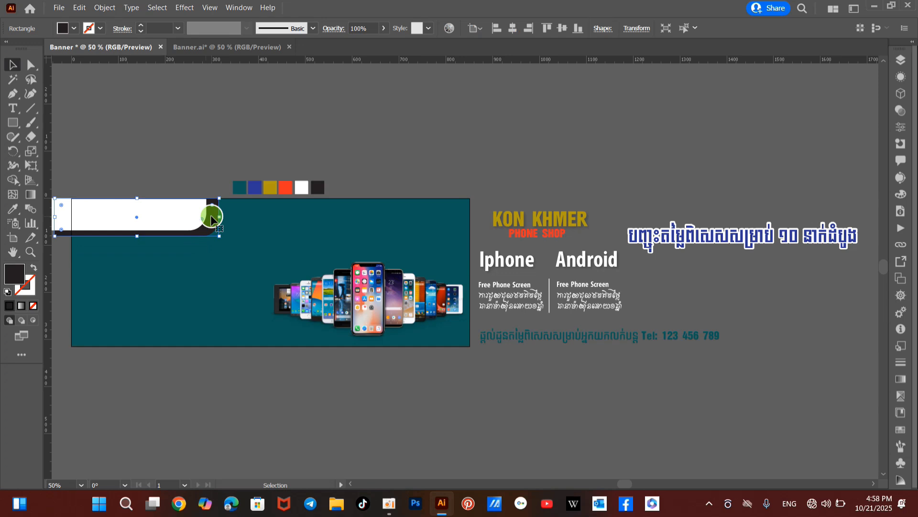
{"action": "left_click", "coordinate": [211, 218]}
{"action": "left_click", "coordinate": [182, 10]}
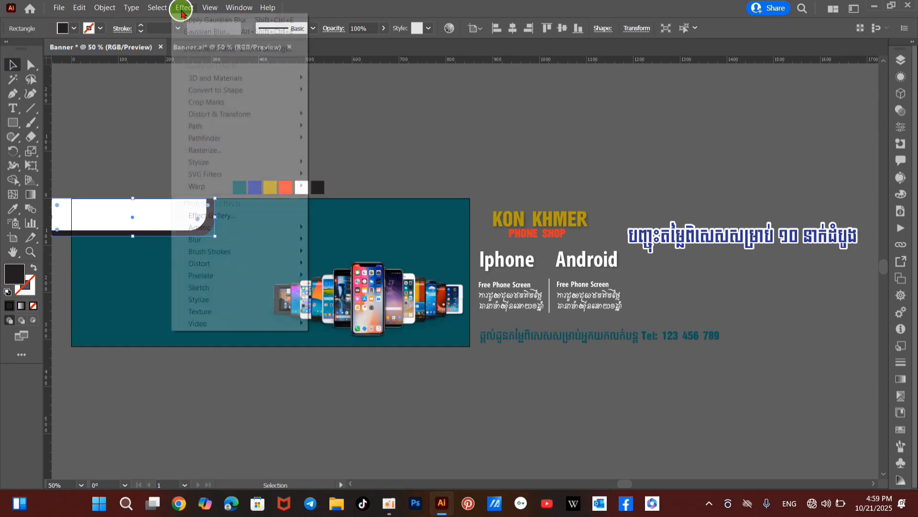
{"action": "mouse_move", "coordinate": [200, 243]}
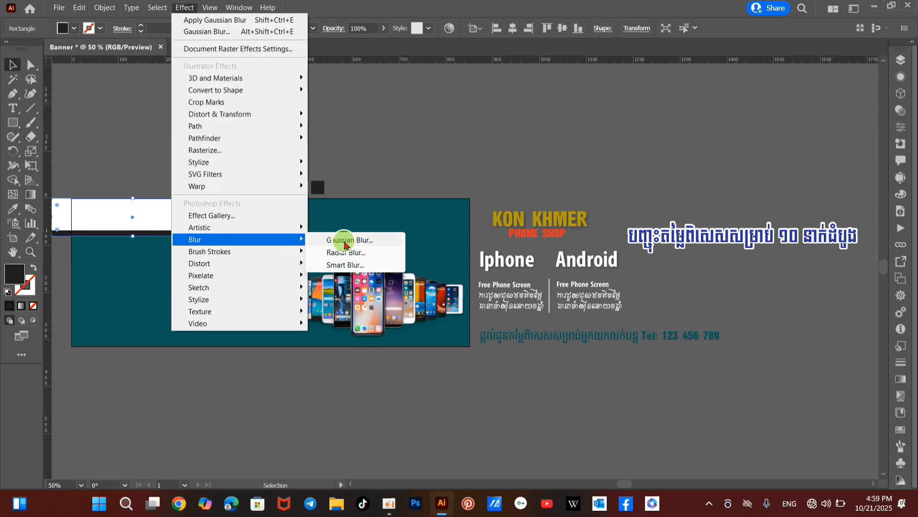
{"action": "left_click", "coordinate": [371, 242]}
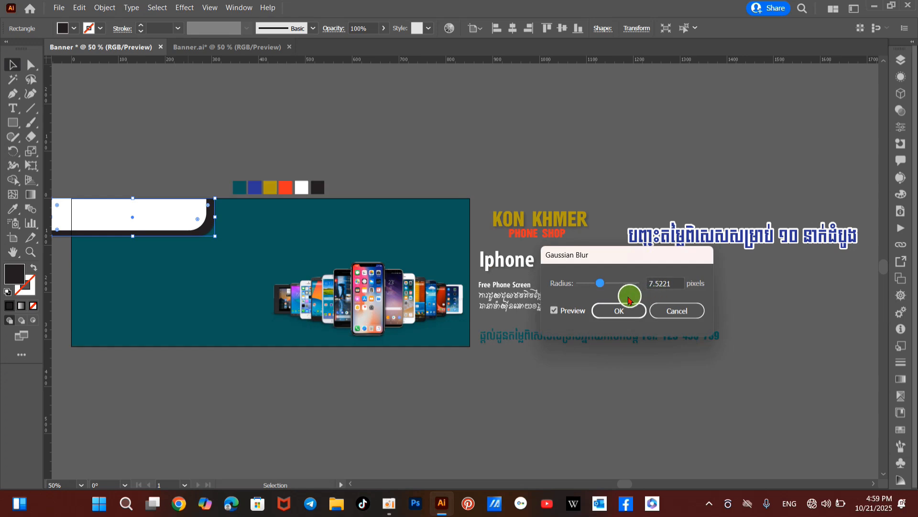
{"action": "left_click", "coordinate": [619, 310]}
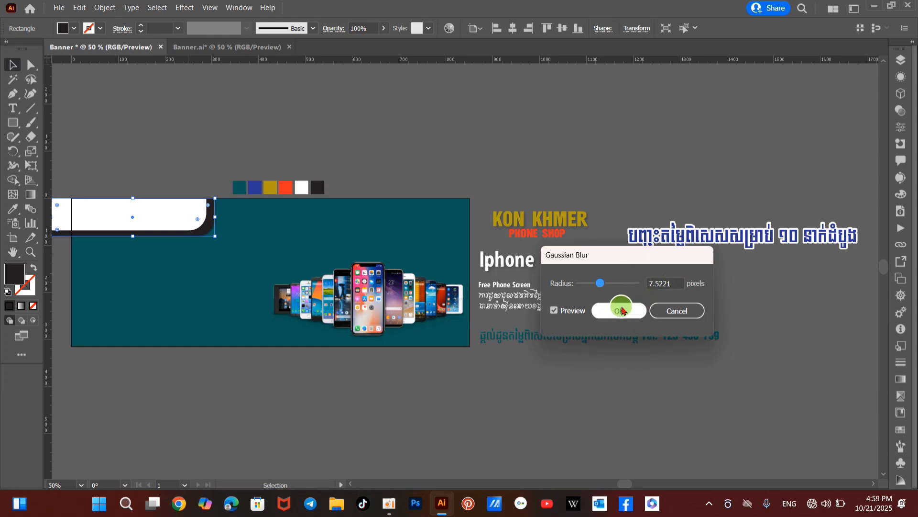
{"action": "left_click", "coordinate": [622, 308]}
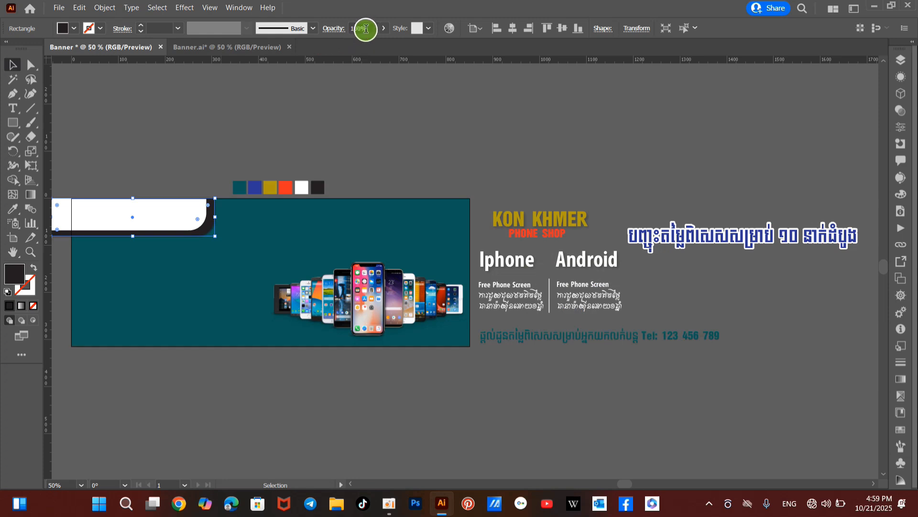
Set the blurred dark panel's opacity to 50%.
{"action": "left_click", "coordinate": [349, 29]}
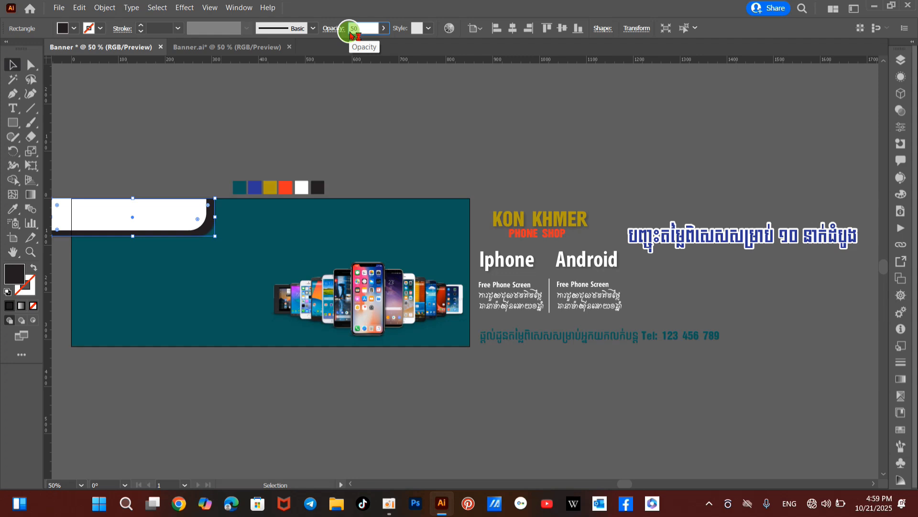
{"action": "key", "text": "Return"}
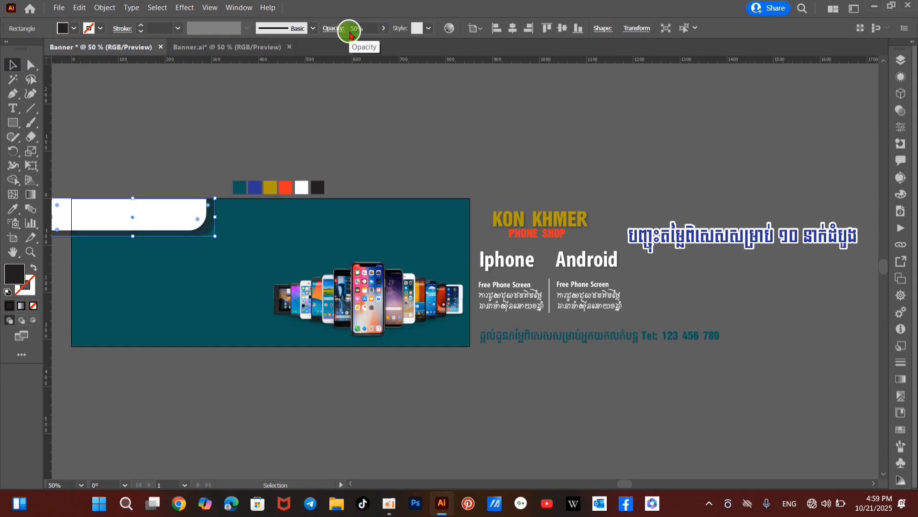
{"action": "left_click", "coordinate": [321, 114]}
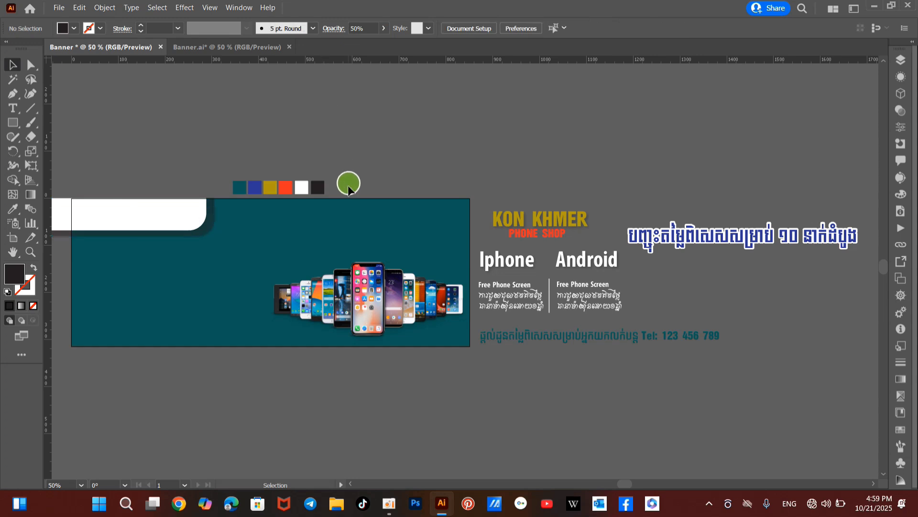
Nudge the blurred shadow left, closer behind the white panel, and extend the white panel's bottom edge slightly downward.
{"action": "left_click", "coordinate": [210, 231]}
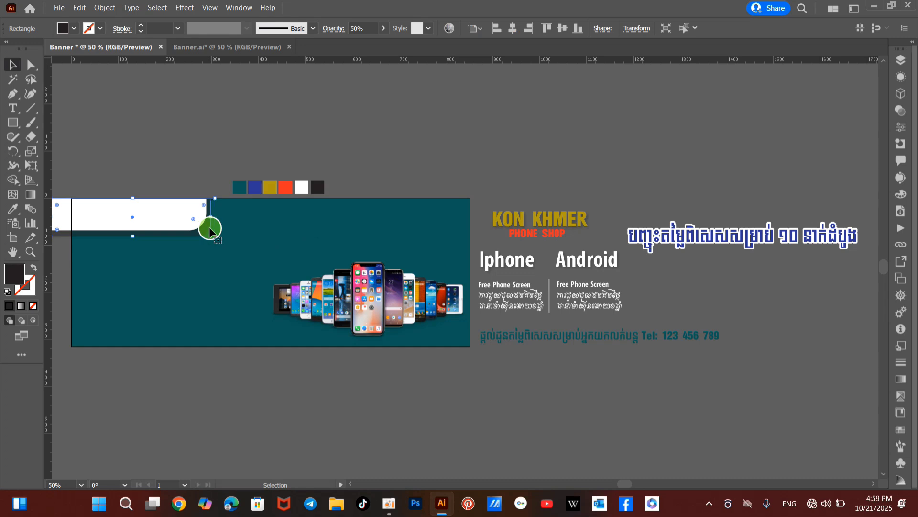
{"action": "key", "text": "shift+Up"}
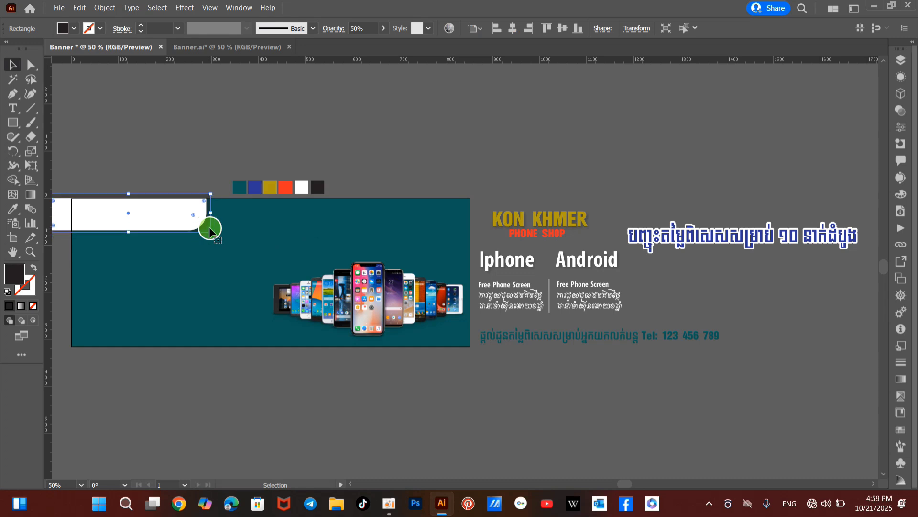
{"action": "key", "text": "shift+Down"}
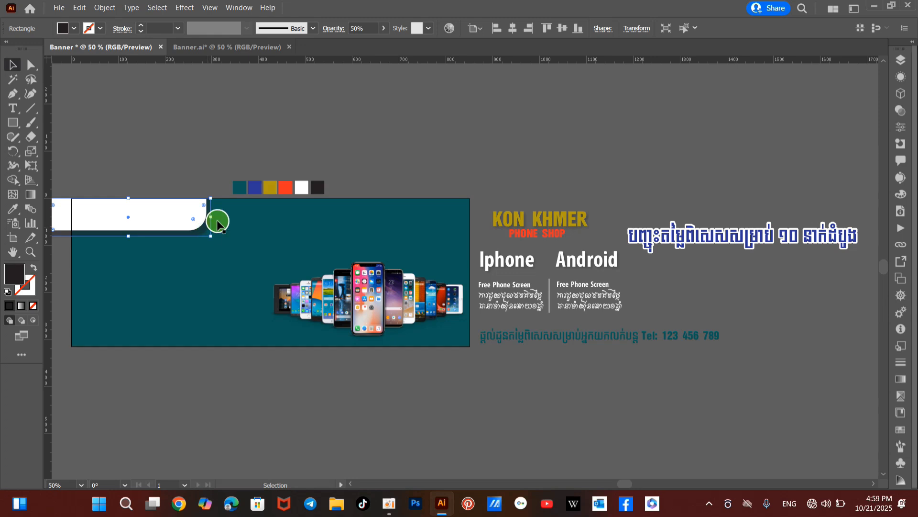
{"action": "left_click", "coordinate": [268, 142]}
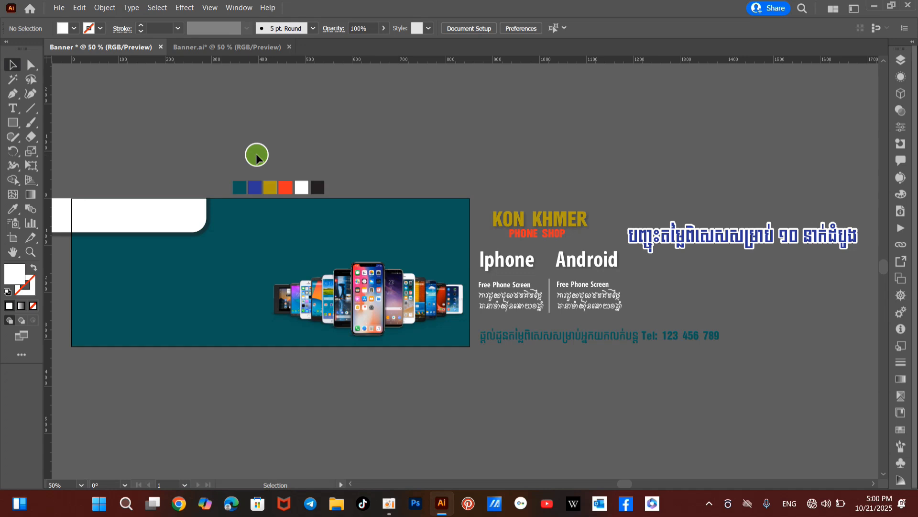
After checking the finished Banner.ai, separate the stacked Khmer headline copies by moving the two blue ones above the white outlined one.
{"action": "left_click", "coordinate": [223, 49]}
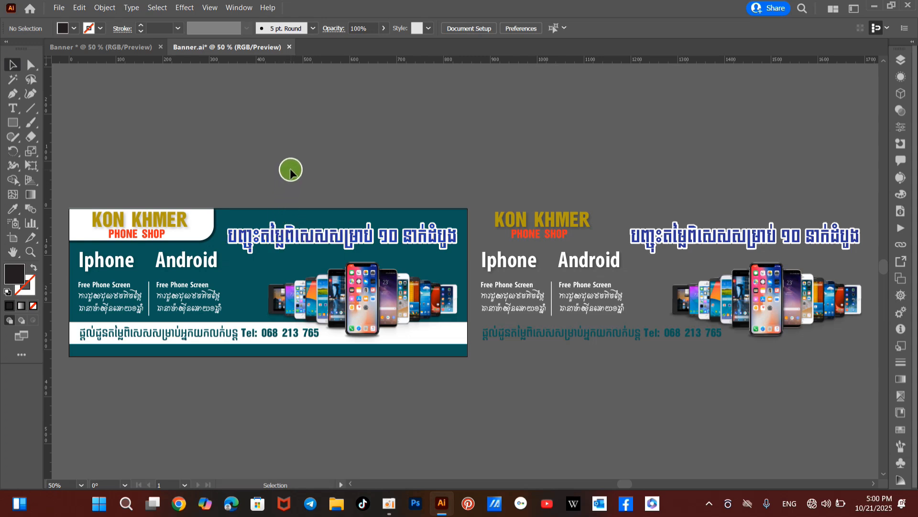
{"action": "left_click", "coordinate": [136, 46]}
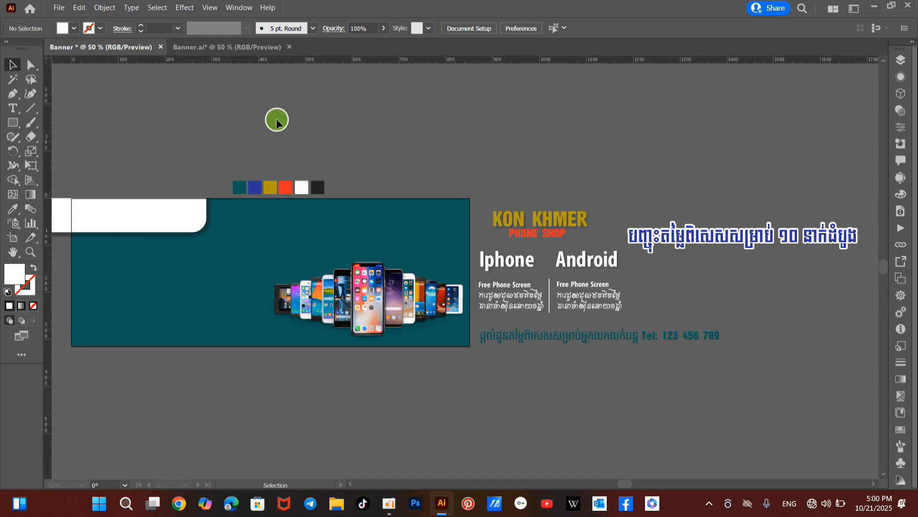
{"action": "left_click", "coordinate": [742, 234]}
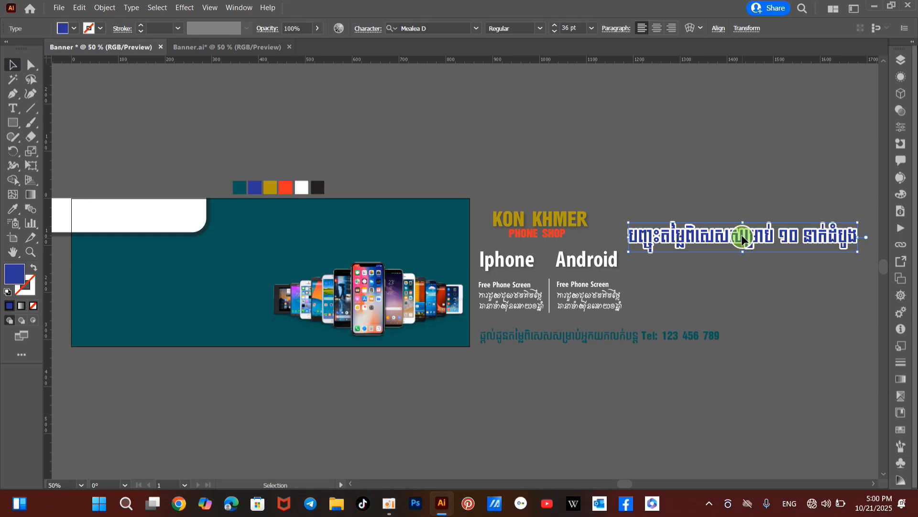
{"action": "left_click_drag", "start_coordinate": [742, 234], "coordinate": [740, 176]}
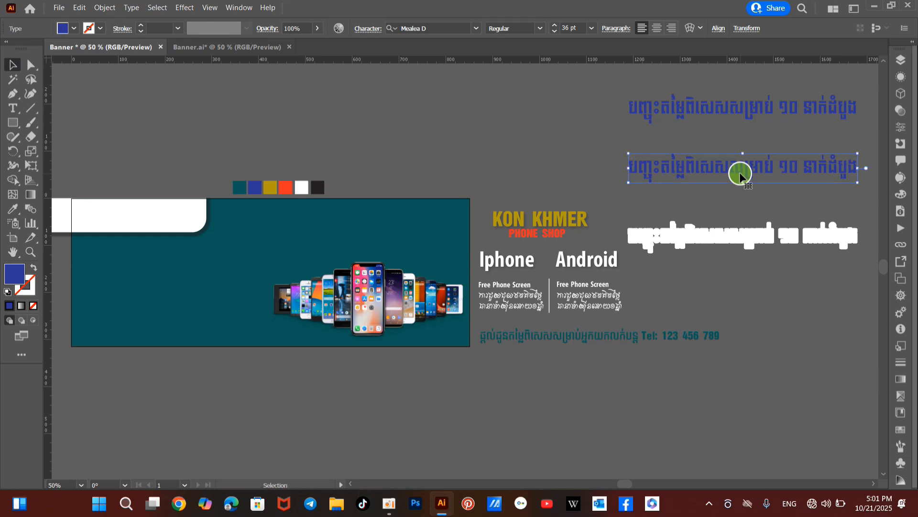
Change the fill of the uppermost blue Khmer headline copy to white.
{"action": "left_click", "coordinate": [738, 111]}
{"action": "left_click", "coordinate": [73, 28]}
{"action": "left_click", "coordinate": [25, 50]}
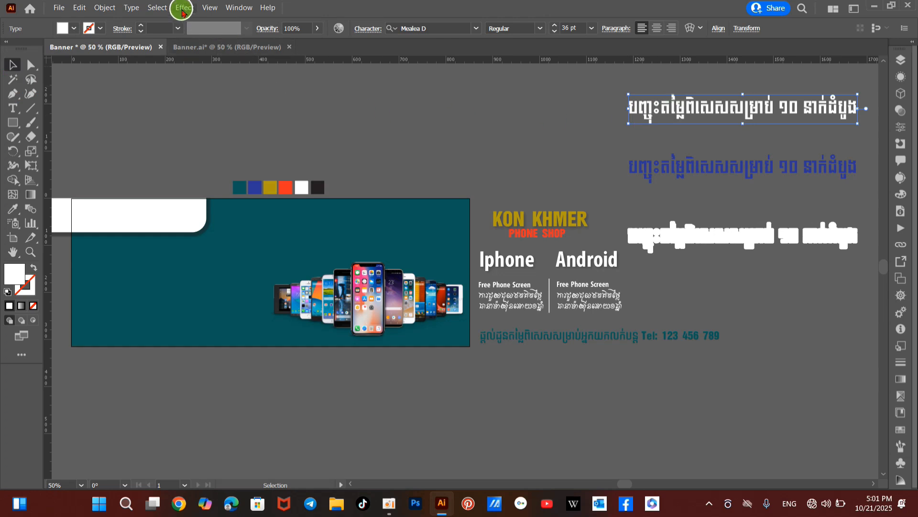
Apply an Offset Path effect of 5 px with Round joins to the white headline copy.
{"action": "left_click", "coordinate": [183, 11]}
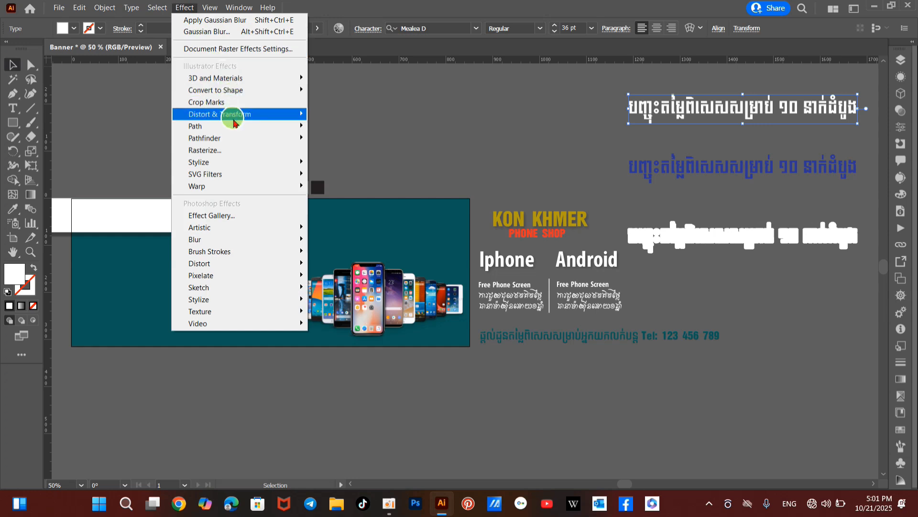
{"action": "mouse_move", "coordinate": [235, 128]}
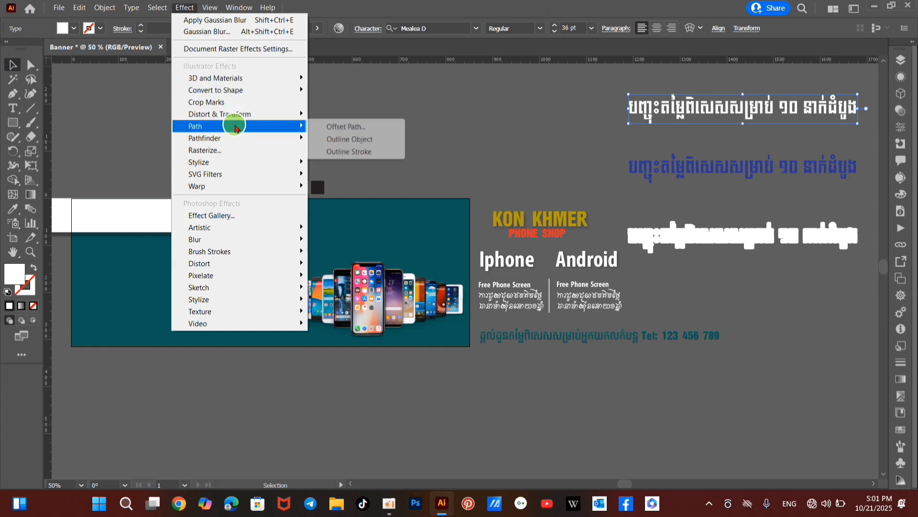
{"action": "left_click", "coordinate": [375, 127]}
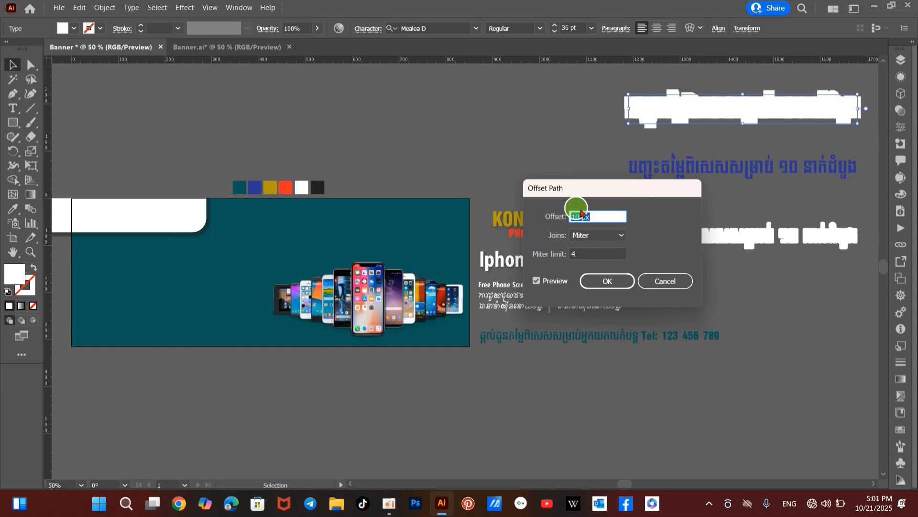
{"action": "left_click_drag", "start_coordinate": [583, 216], "coordinate": [571, 220]}
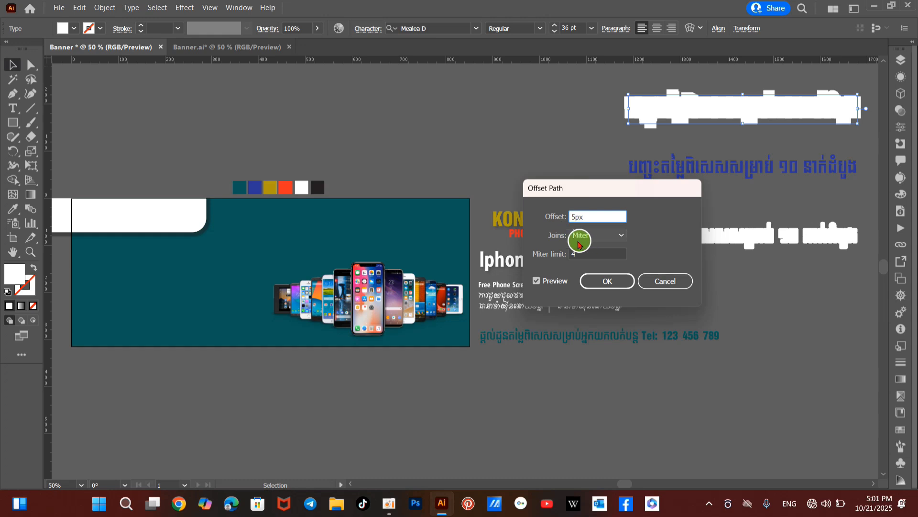
{"action": "left_click", "coordinate": [622, 238]}
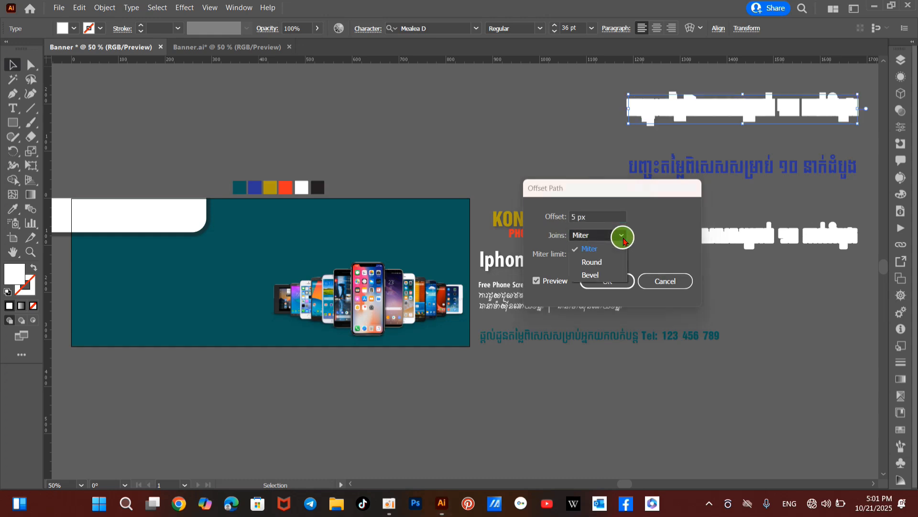
{"action": "left_click", "coordinate": [602, 263]}
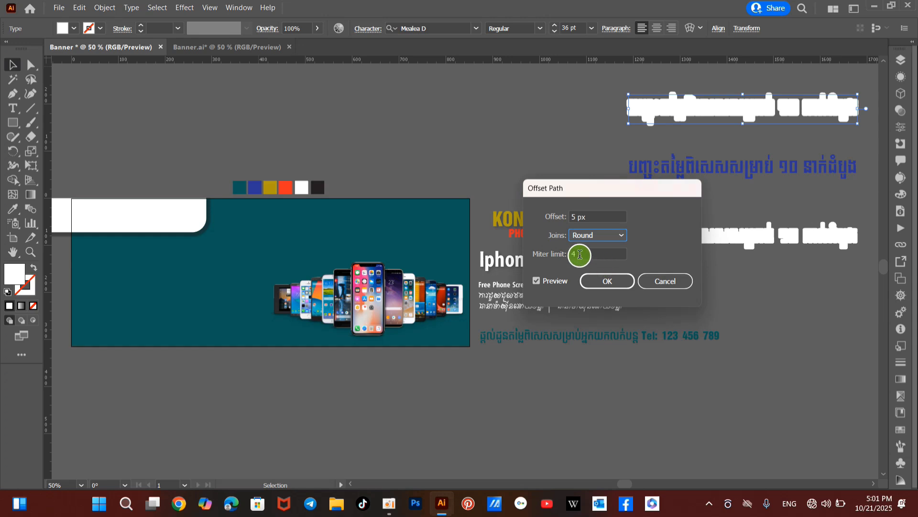
{"action": "left_click_drag", "start_coordinate": [580, 254], "coordinate": [569, 255]}
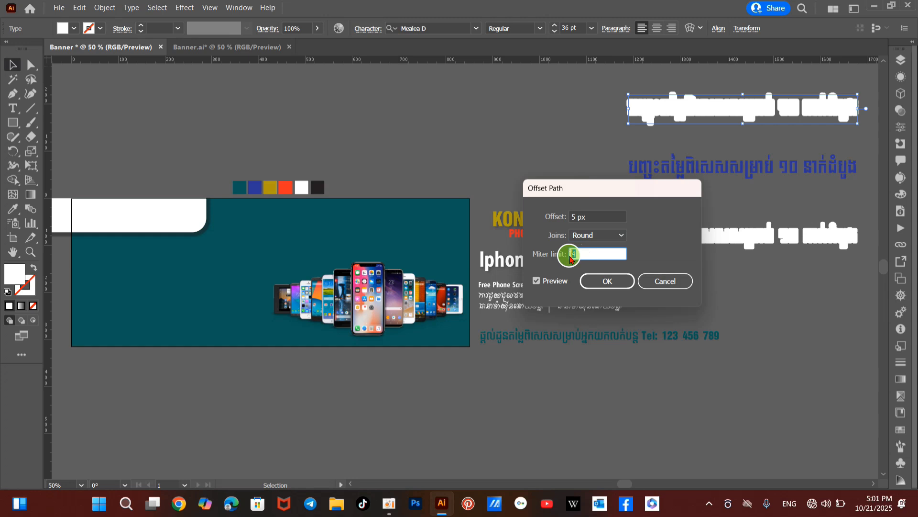
{"action": "left_click", "coordinate": [598, 280]}
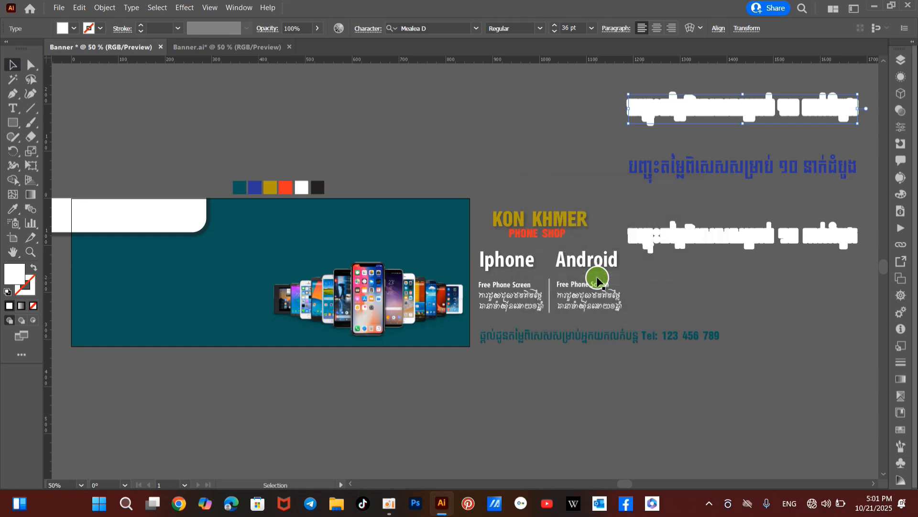
Place the remaining blue headline copy exactly over the uppermost white offset copy to form an outlined headline.
{"action": "left_click", "coordinate": [718, 168]}
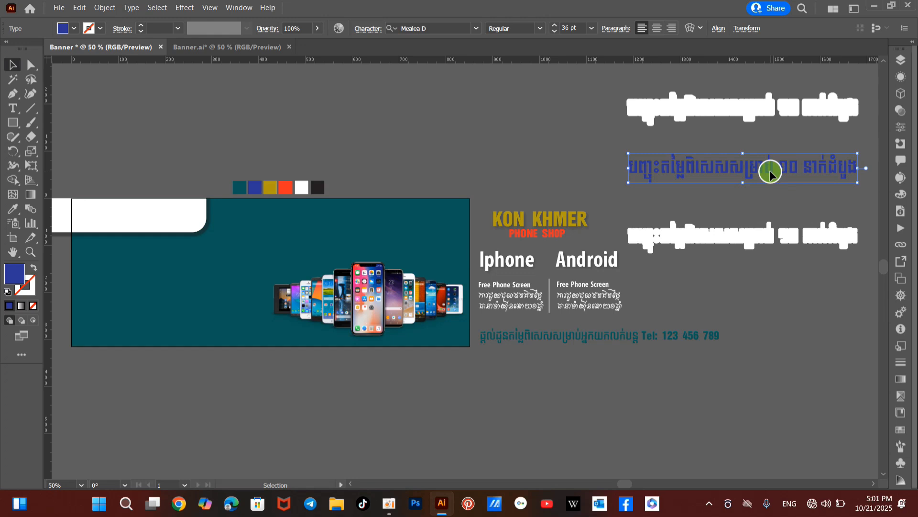
{"action": "left_click_drag", "start_coordinate": [770, 171], "coordinate": [751, 117]}
{"action": "left_click", "coordinate": [609, 164]}
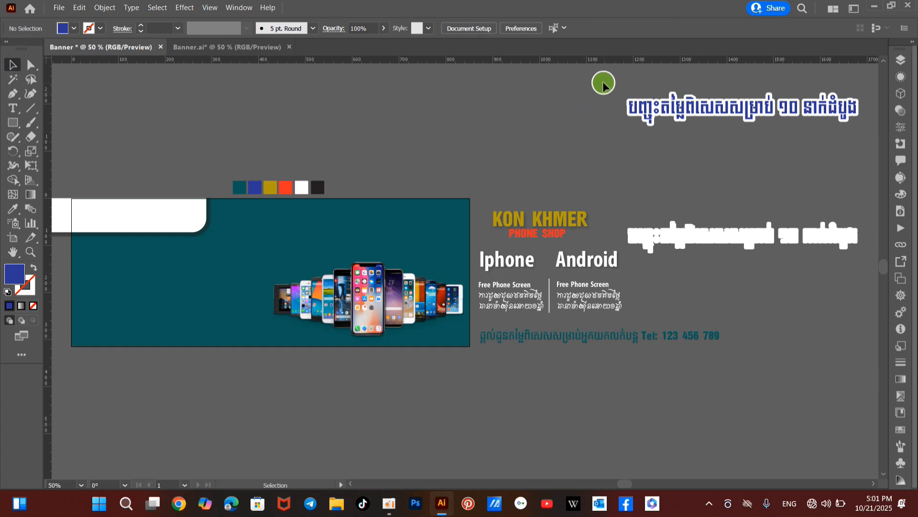
Move both layers of the outlined headline together onto the teal banner, above the phones.
{"action": "left_click_drag", "start_coordinate": [607, 74], "coordinate": [722, 144]}
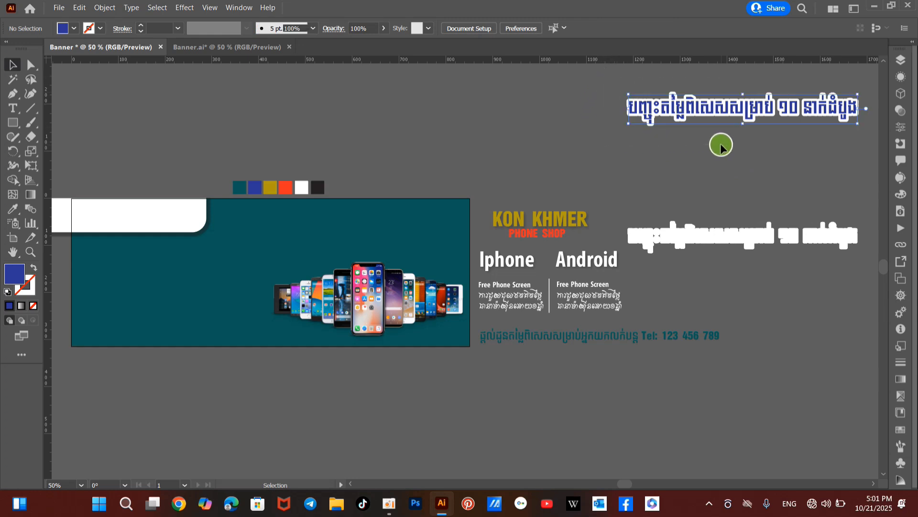
{"action": "left_click_drag", "start_coordinate": [740, 110], "coordinate": [335, 229]}
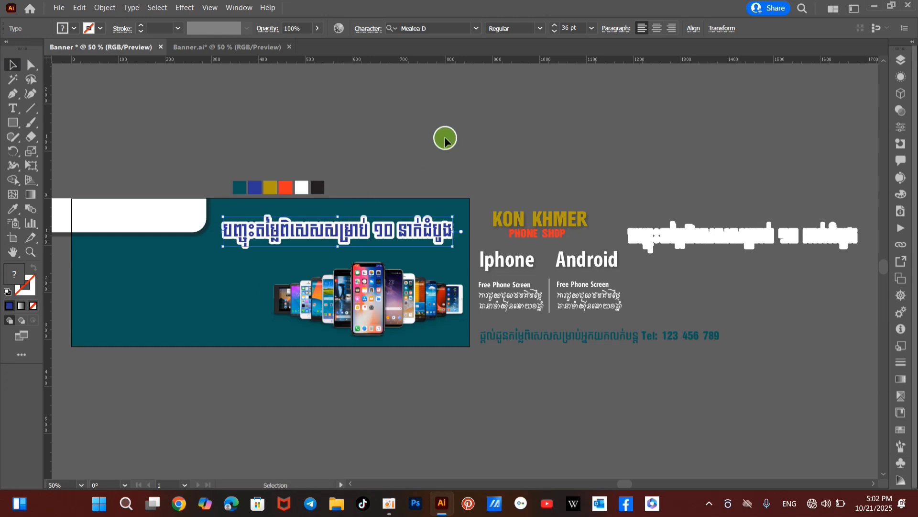
{"action": "left_click", "coordinate": [445, 138]}
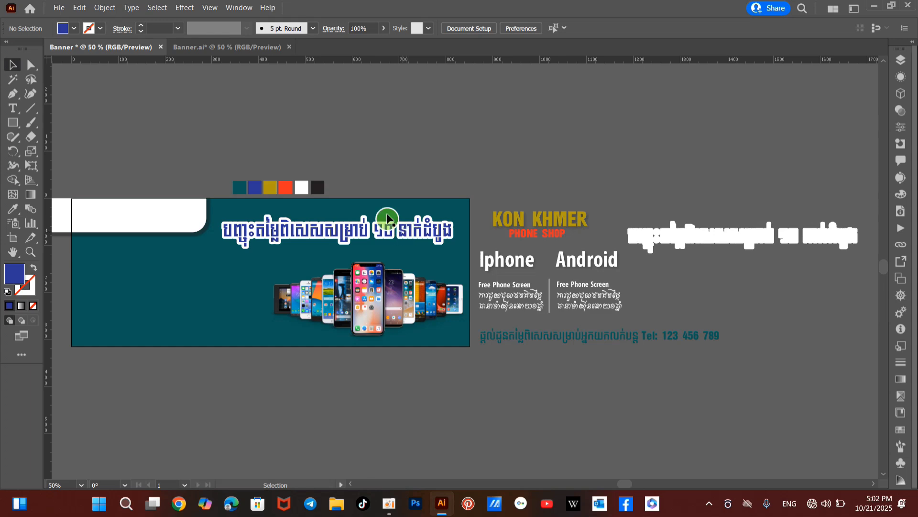
After checking the finished Banner.ai, create a 38 px wide rectangle on the teal banner beside the phones.
{"action": "left_click", "coordinate": [240, 47]}
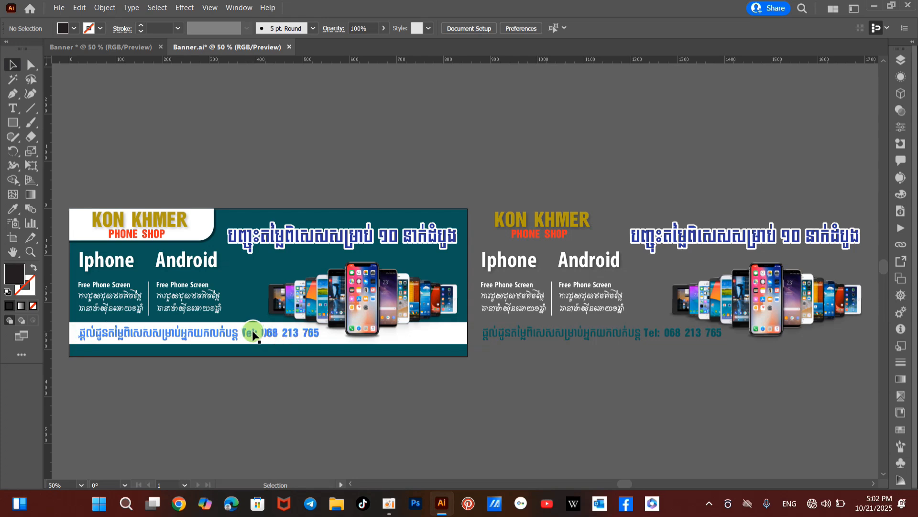
{"action": "left_click", "coordinate": [127, 47]}
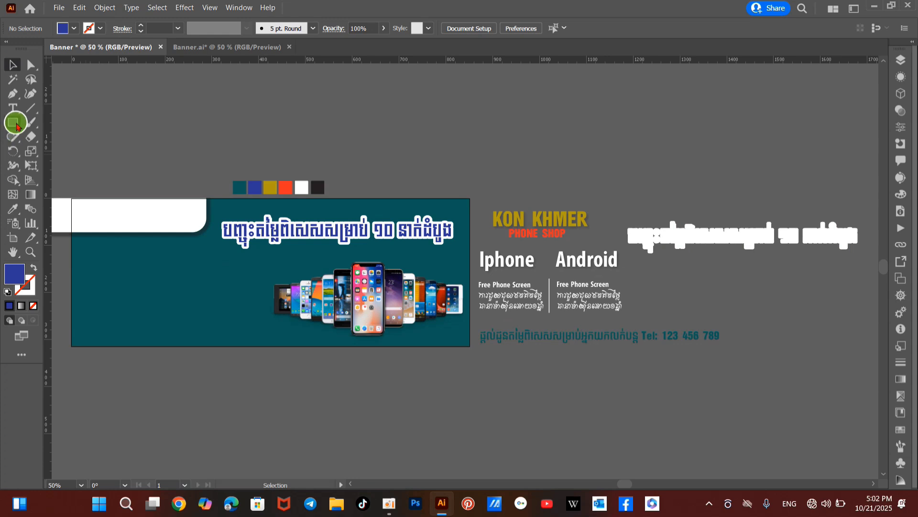
{"action": "left_click_drag", "start_coordinate": [14, 123], "coordinate": [97, 125]}
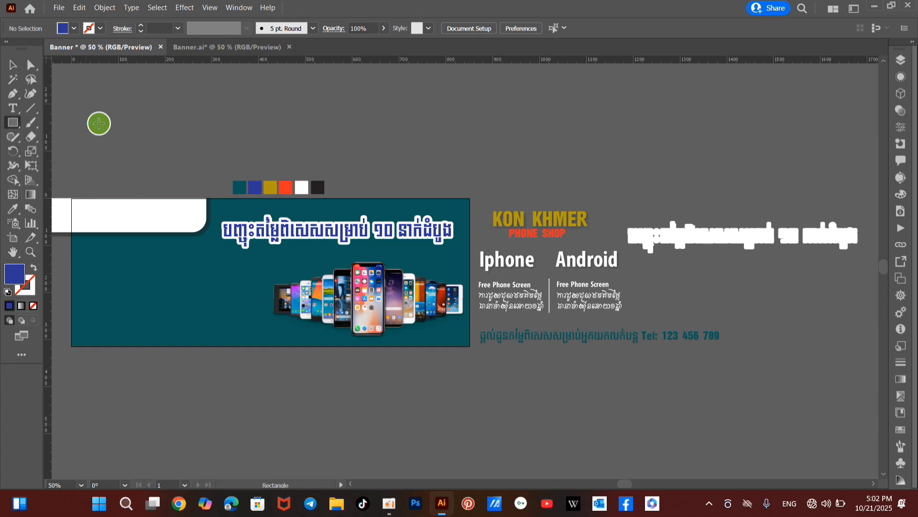
{"action": "left_click", "coordinate": [210, 297]}
{"action": "left_click", "coordinate": [341, 219]}
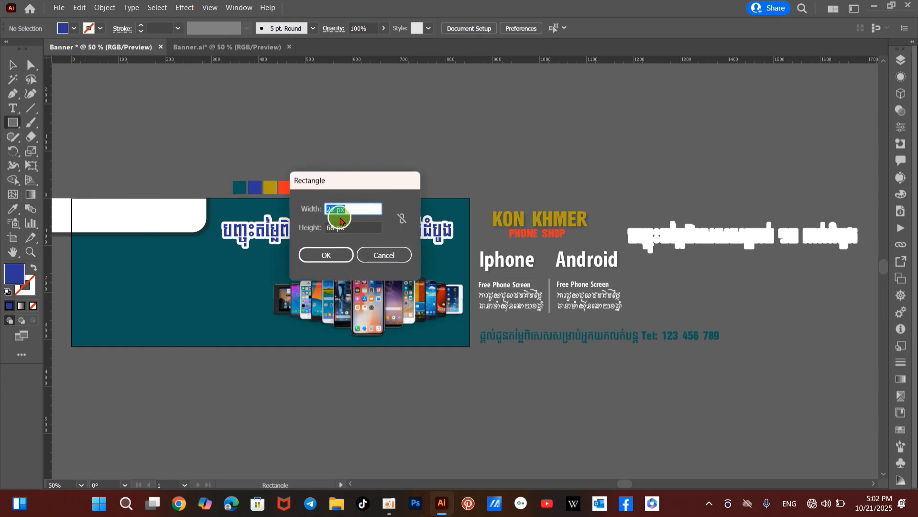
{"action": "left_click_drag", "start_coordinate": [336, 209], "coordinate": [327, 208]}
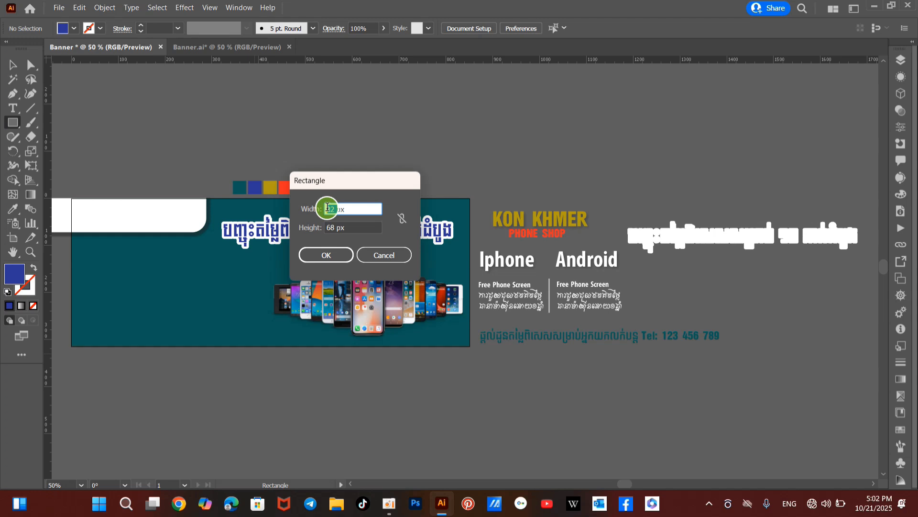
{"action": "type", "text": "38"}
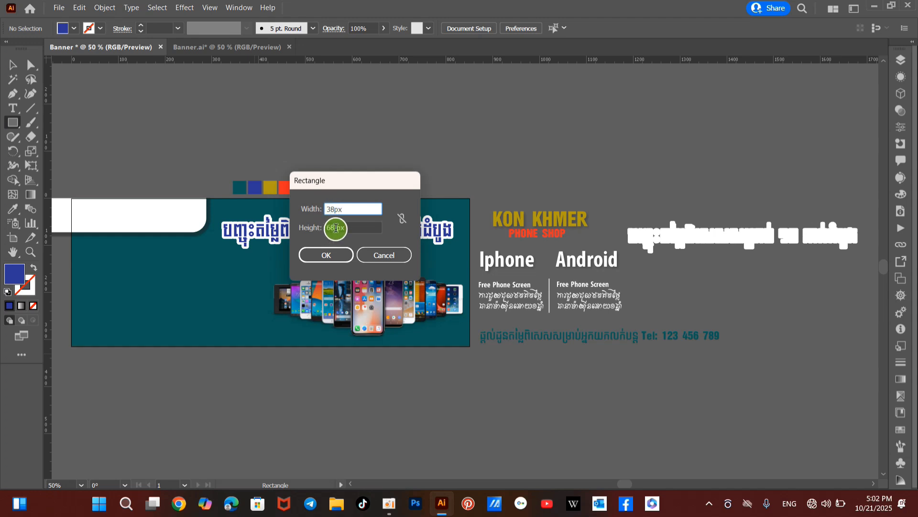
{"action": "left_click_drag", "start_coordinate": [335, 227], "coordinate": [325, 227]}
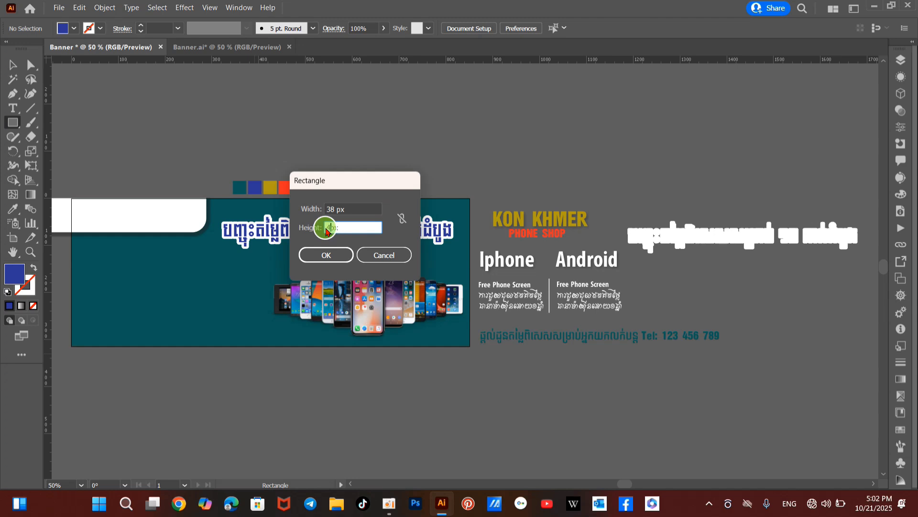
{"action": "left_click", "coordinate": [324, 255]}
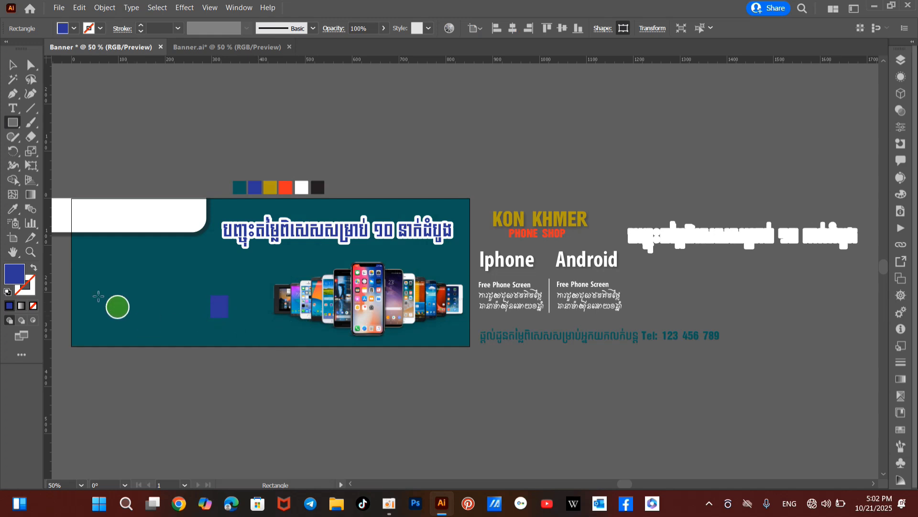
Sample the white palette swatch as the new rectangle's fill with the Eyedropper.
{"action": "key", "text": "v"}
{"action": "left_click", "coordinate": [13, 208]}
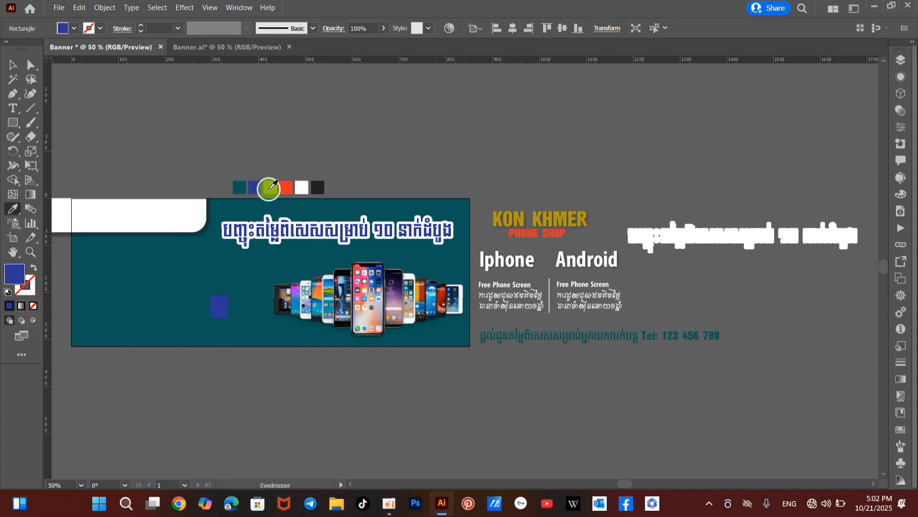
{"action": "left_click", "coordinate": [303, 187]}
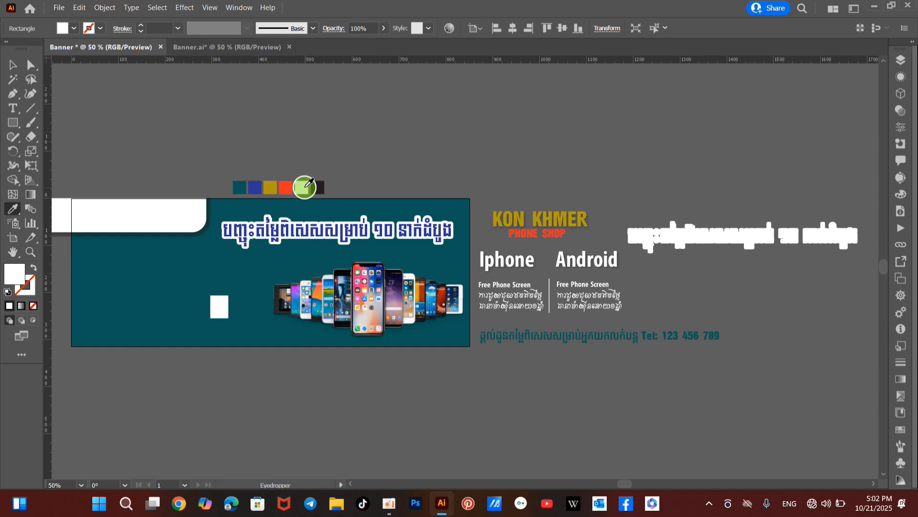
{"action": "left_click", "coordinate": [13, 66]}
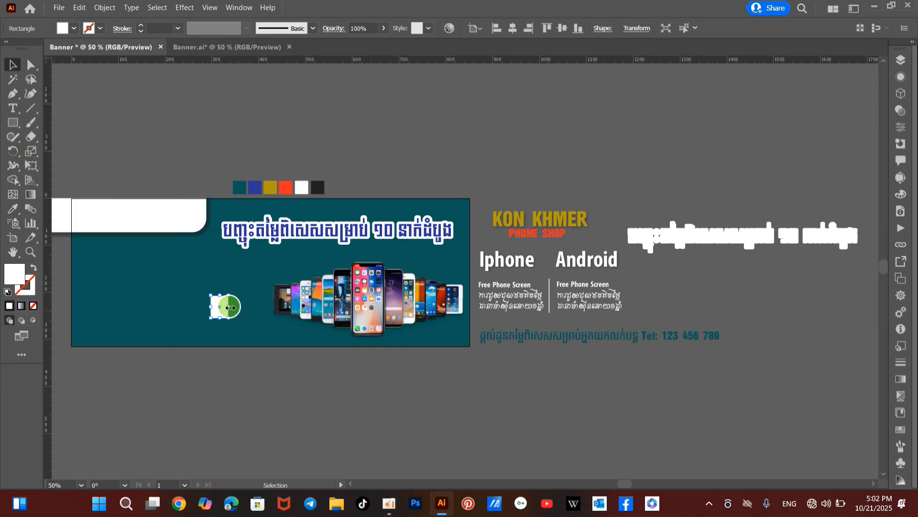
Stretch the white rectangle into a strip along the banner's lower part, extending past both side edges.
{"action": "left_click_drag", "start_coordinate": [230, 307], "coordinate": [535, 301]}
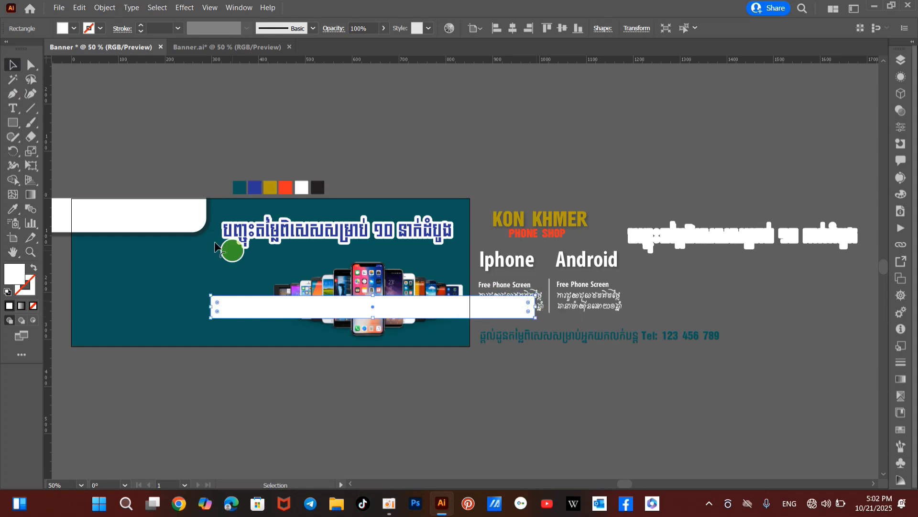
{"action": "left_click_drag", "start_coordinate": [304, 315], "coordinate": [219, 335]}
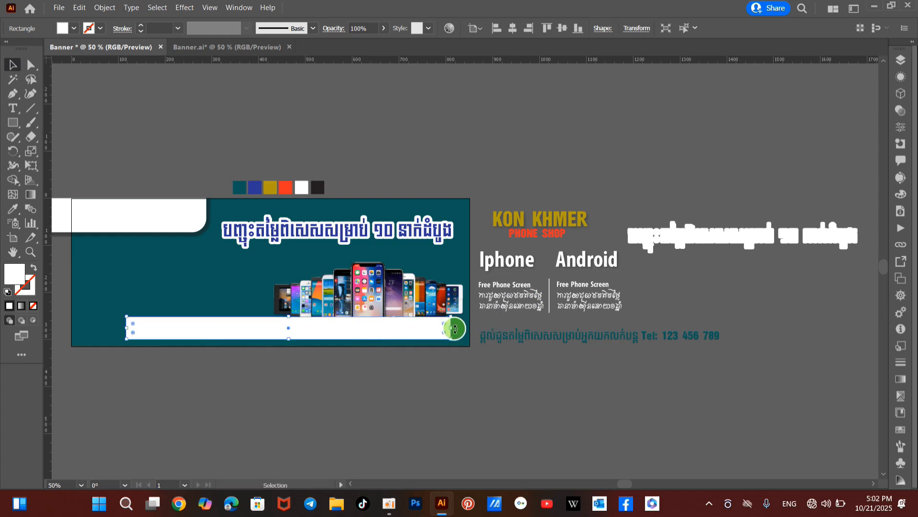
{"action": "left_click_drag", "start_coordinate": [453, 328], "coordinate": [353, 330]}
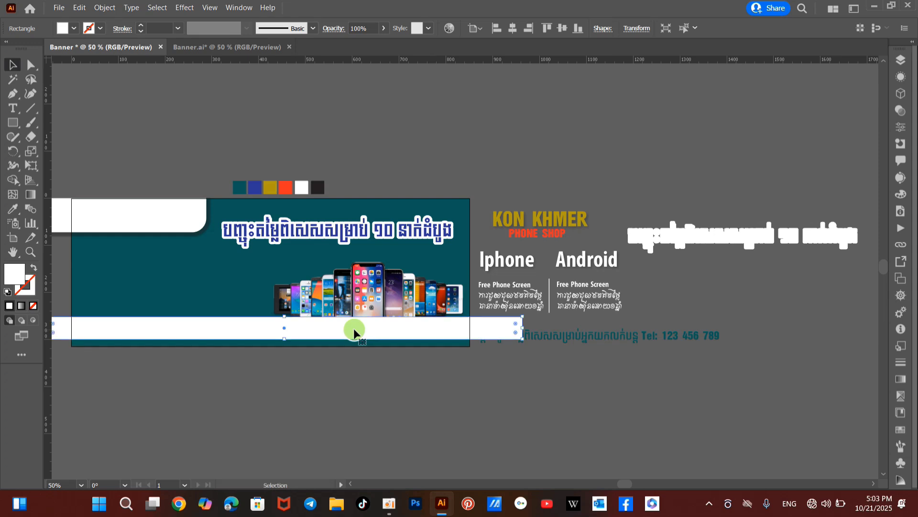
Arrange the white strip behind the phones but in front of the teal background.
{"action": "key", "text": "ctrl+shift+bracketleft"}
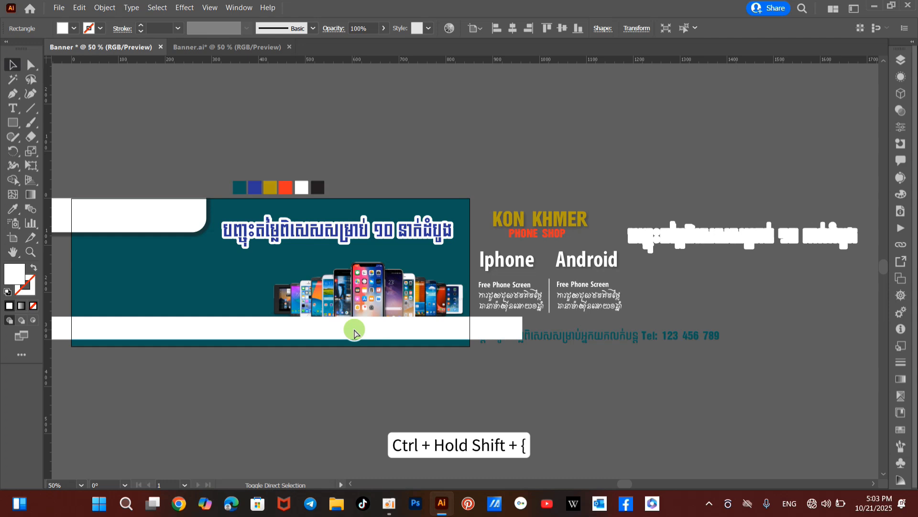
{"action": "key", "text": "ctrl+shift+bracketleft"}
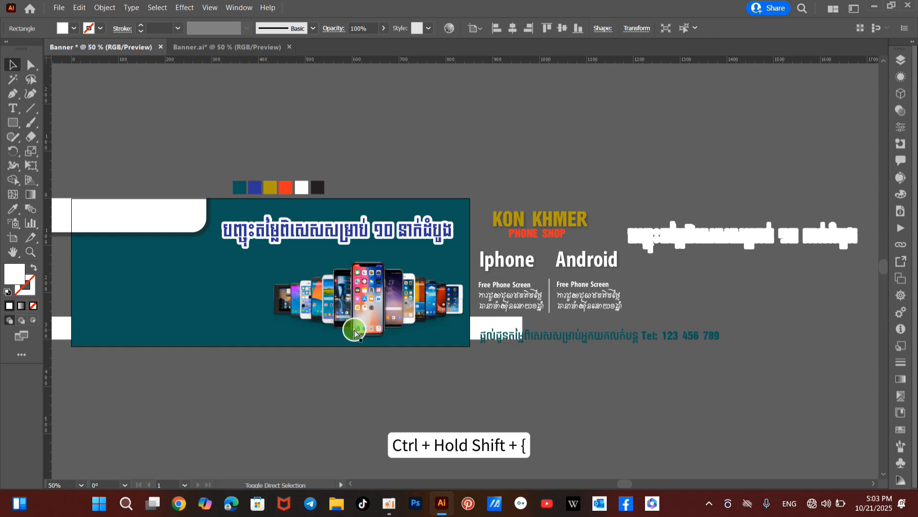
{"action": "key", "text": "ctrl+bracketright"}
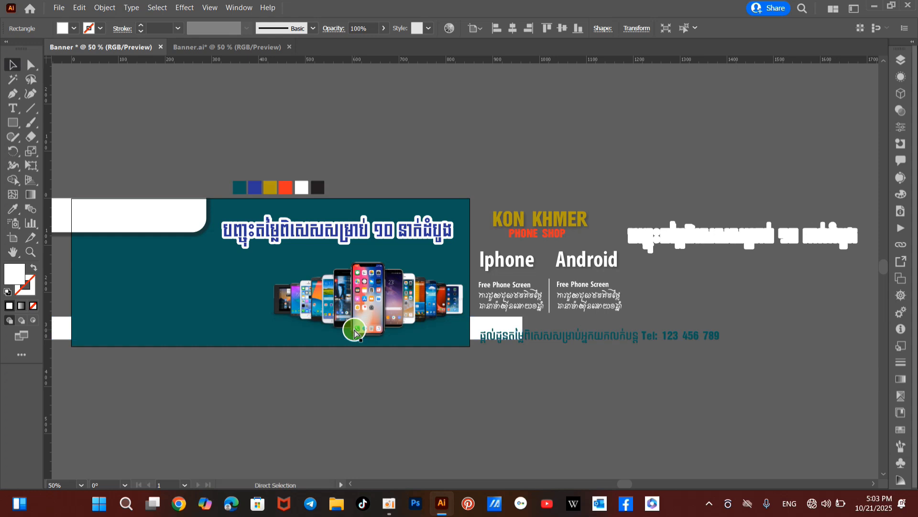
{"action": "key", "text": "ctrl+shift+bracketright"}
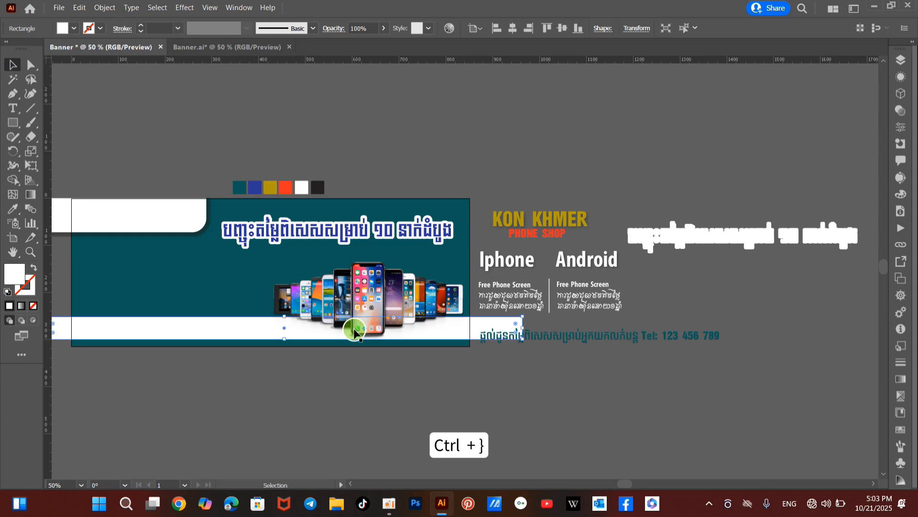
Nudge the white strip slightly upward on the banner.
{"action": "key", "text": "Up"}
{"action": "key", "text": "Up"}
{"action": "key", "text": "Up"}
{"action": "key", "text": "Up"}
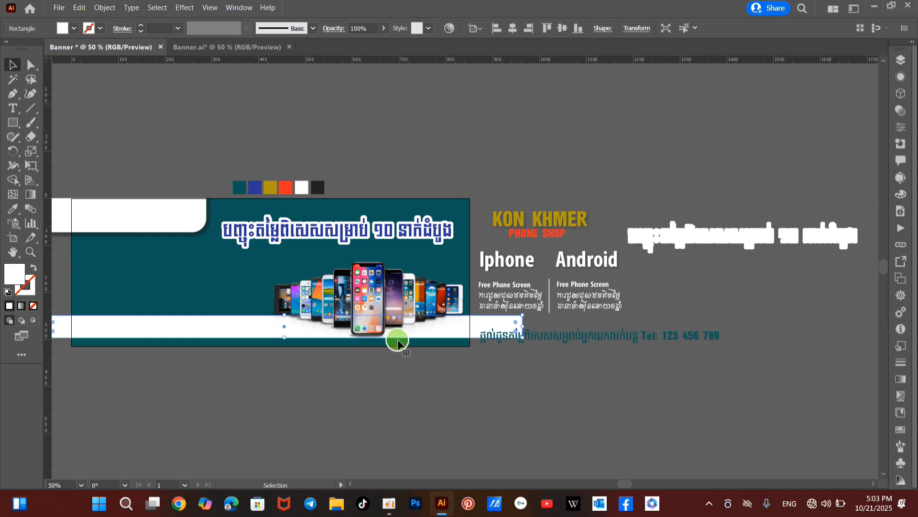
Move the teal Khmer contact line onto the white strip, near the banner's left edge.
{"action": "left_click", "coordinate": [568, 336]}
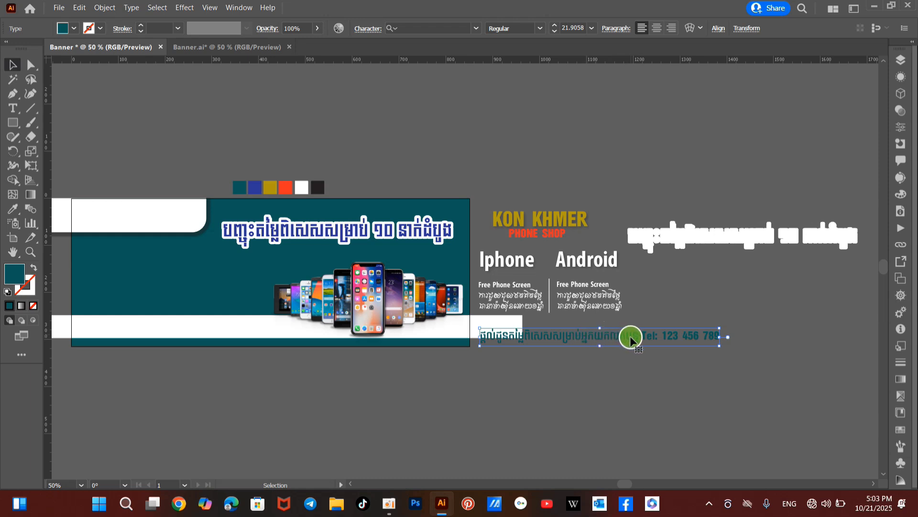
{"action": "left_click_drag", "start_coordinate": [629, 336], "coordinate": [202, 330]}
{"action": "key", "text": "shift+Right"}
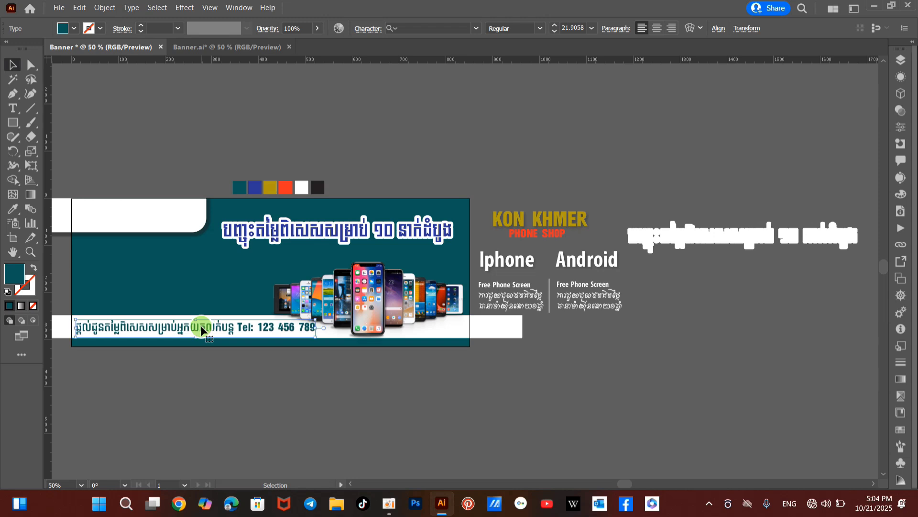
Nudge the phones image slightly upward so it overlaps the white strip a little less.
{"action": "left_click", "coordinate": [234, 395]}
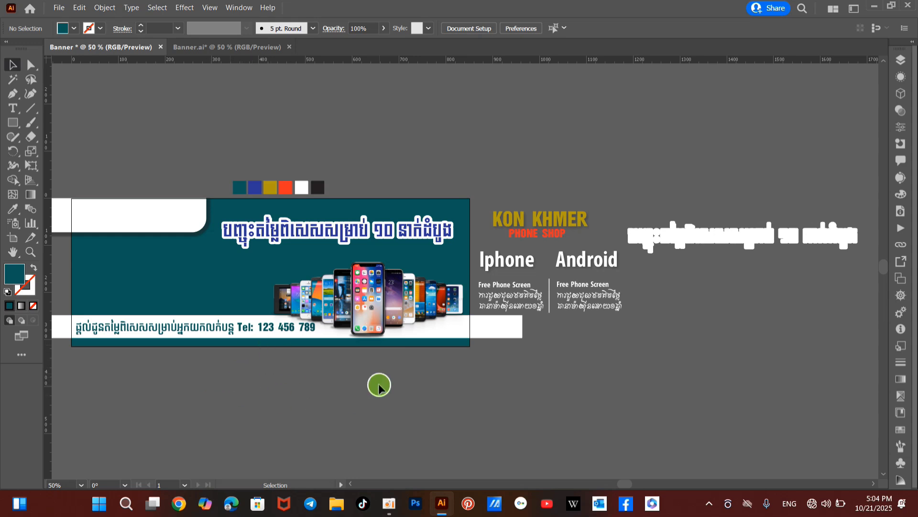
{"action": "left_click", "coordinate": [374, 307]}
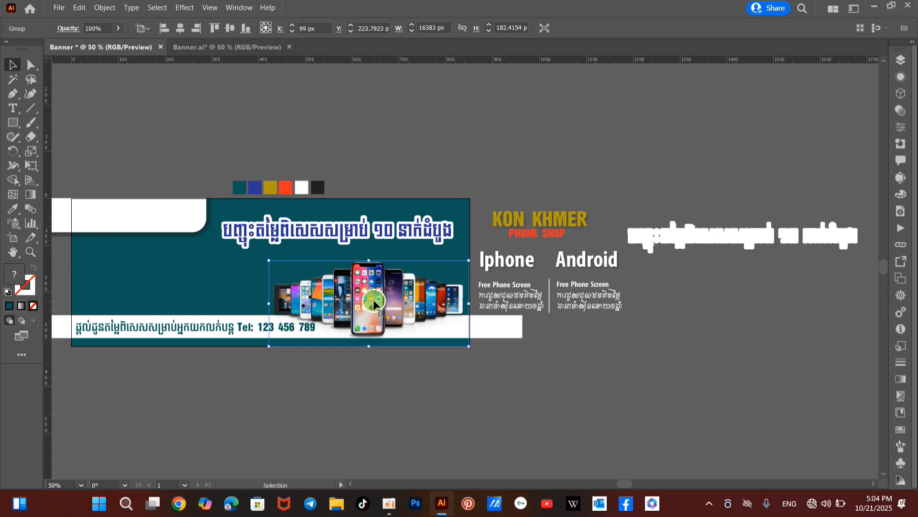
{"action": "left_click_drag", "start_coordinate": [373, 299], "coordinate": [374, 294]}
{"action": "left_click", "coordinate": [378, 386]}
Shift the teal Khmer contact line slightly to the right along the white strip.
{"action": "left_click", "coordinate": [279, 330]}
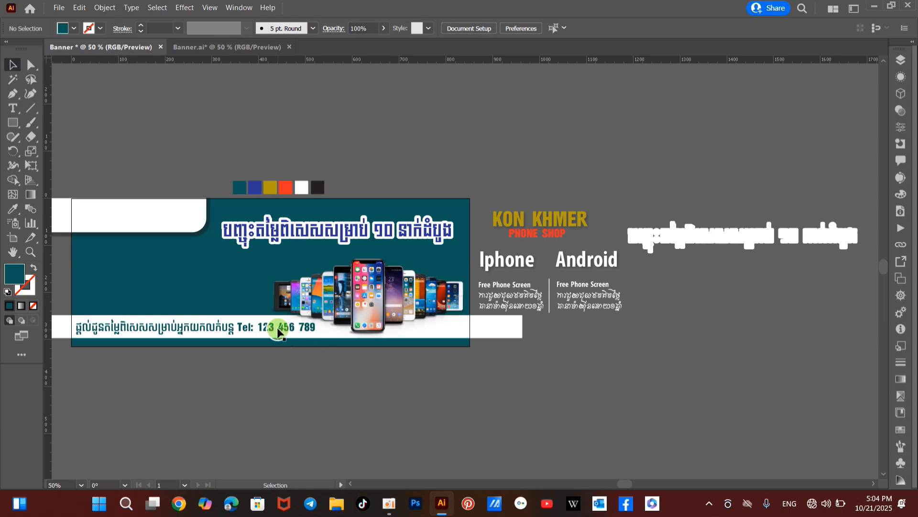
{"action": "left_click", "coordinate": [214, 330]}
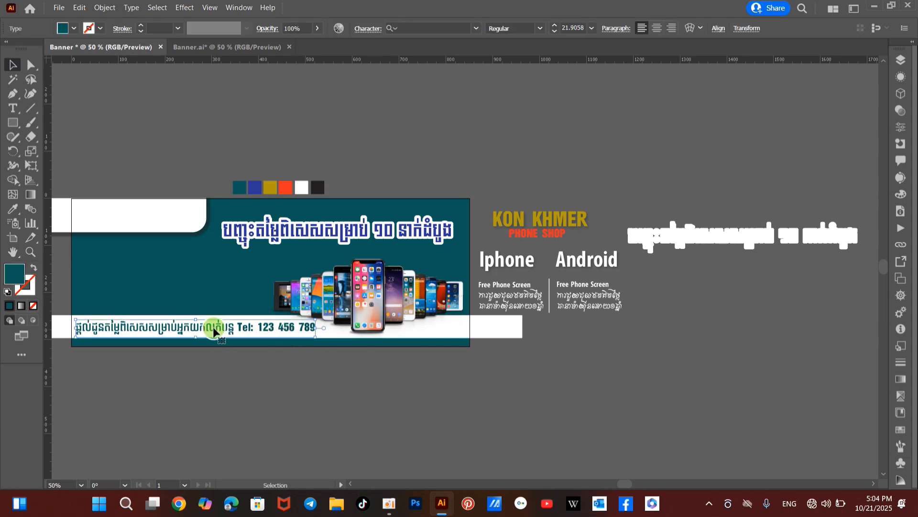
{"action": "left_click_drag", "start_coordinate": [213, 330], "coordinate": [218, 330]}
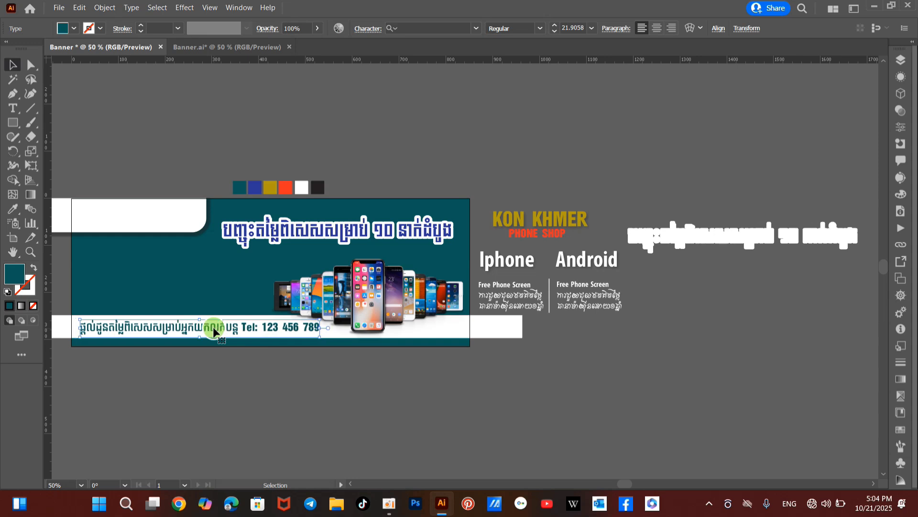
{"action": "left_click", "coordinate": [243, 404]}
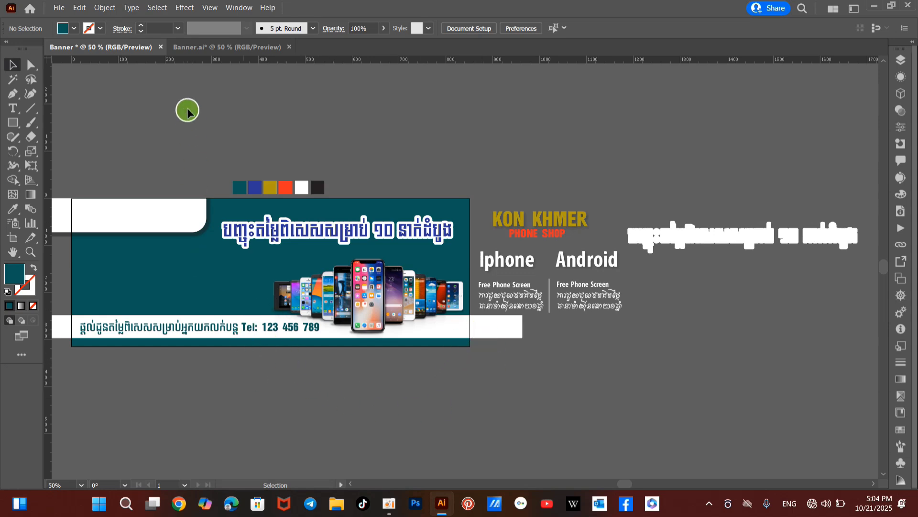
Move the KON KHMER PHONE SHOP title onto the white panel at the banner's upper left, comparing with the finished design.
{"action": "left_click", "coordinate": [211, 46]}
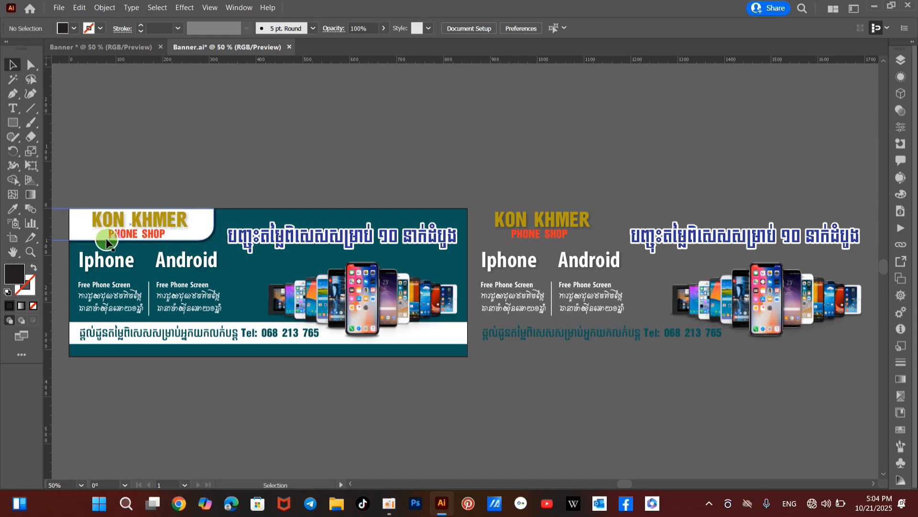
{"action": "left_click", "coordinate": [130, 49]}
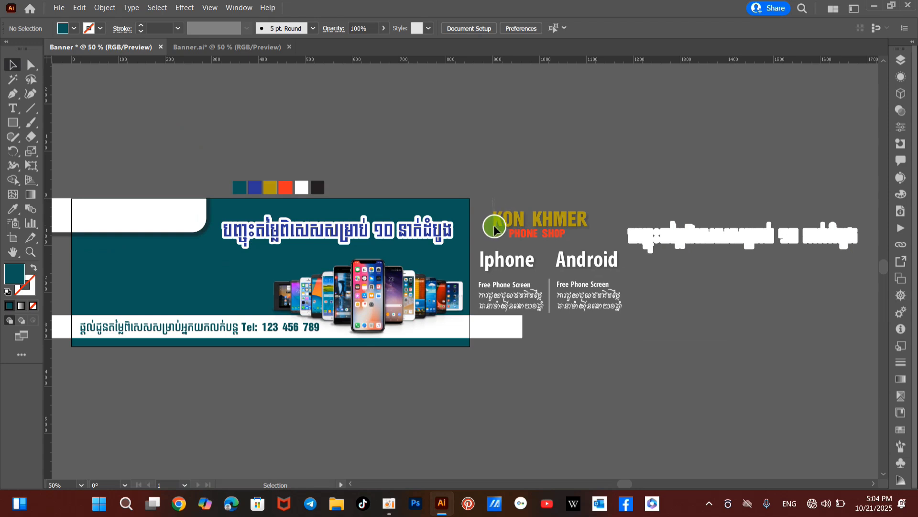
{"action": "left_click_drag", "start_coordinate": [493, 197], "coordinate": [592, 236]}
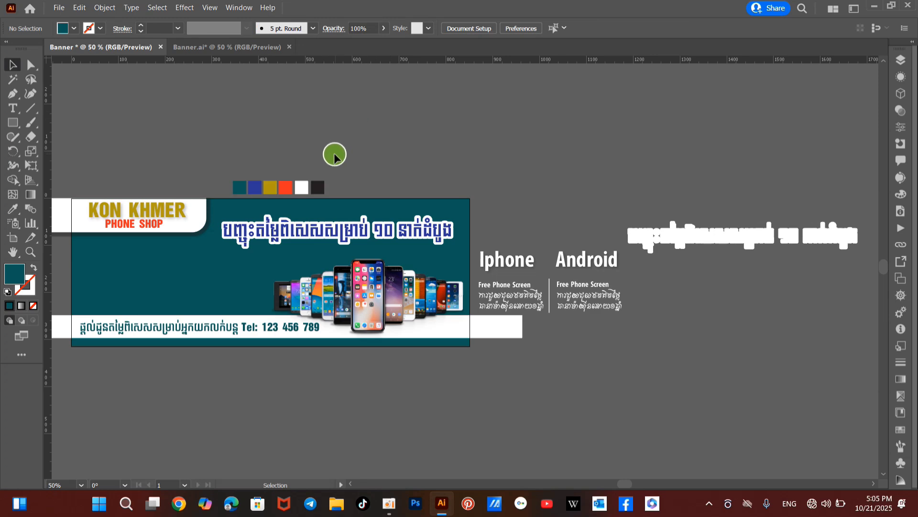
{"action": "left_click", "coordinate": [203, 48]}
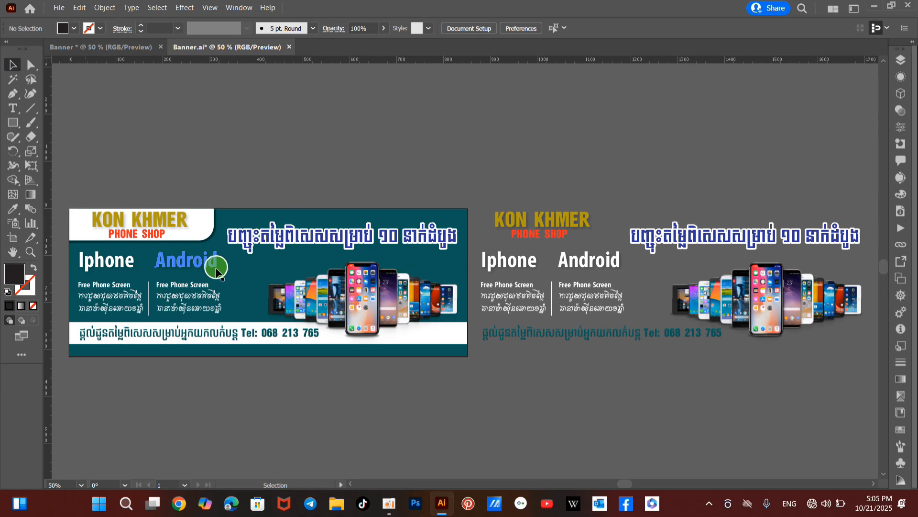
{"action": "left_click", "coordinate": [110, 46]}
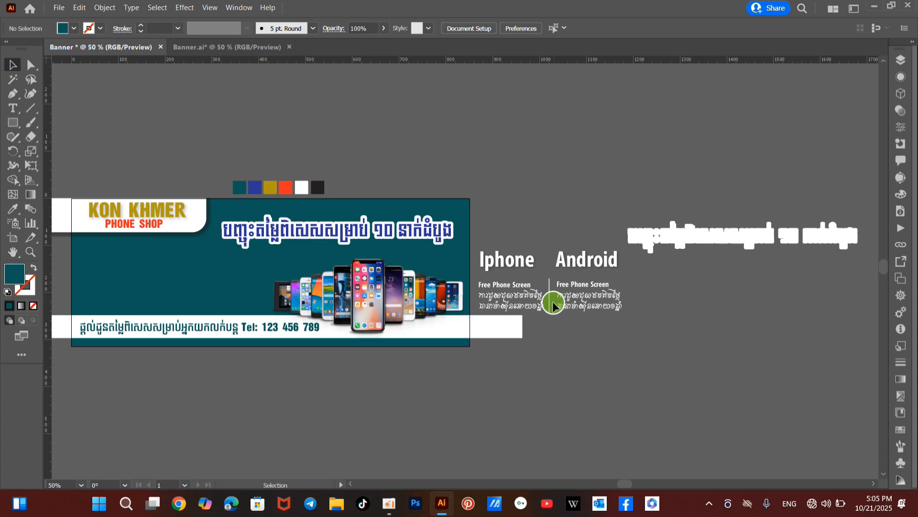
Draw a vertical trial line with the Line Segment tool in the empty area beside the Android text.
{"action": "scroll", "coordinate": [561, 306], "scroll_direction": "up", "scroll_amount": 5}
{"action": "scroll", "coordinate": [561, 306], "scroll_direction": "up", "scroll_amount": 2}
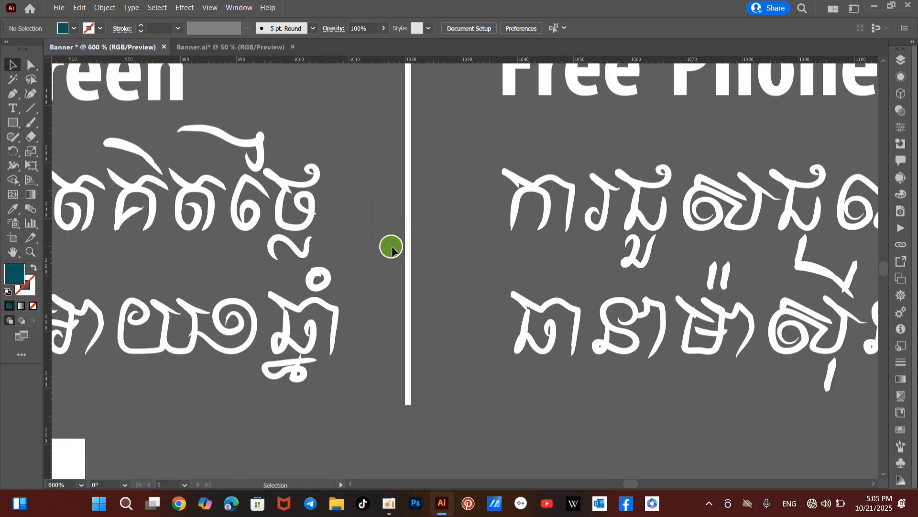
{"action": "left_click", "coordinate": [413, 216]}
{"action": "scroll", "coordinate": [413, 216], "scroll_direction": "up", "scroll_amount": 2}
{"action": "right_click", "coordinate": [31, 108]}
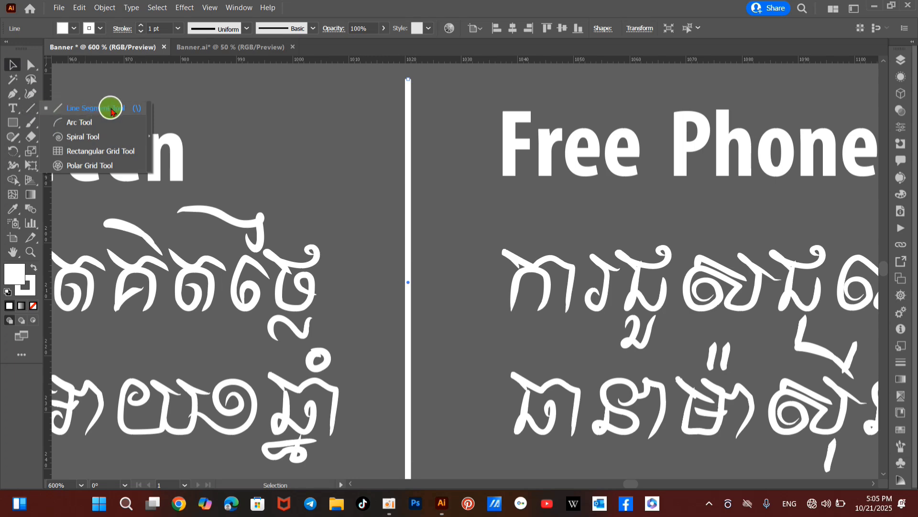
{"action": "left_click", "coordinate": [111, 112]}
{"action": "scroll", "coordinate": [397, 192], "scroll_direction": "down", "scroll_amount": 4}
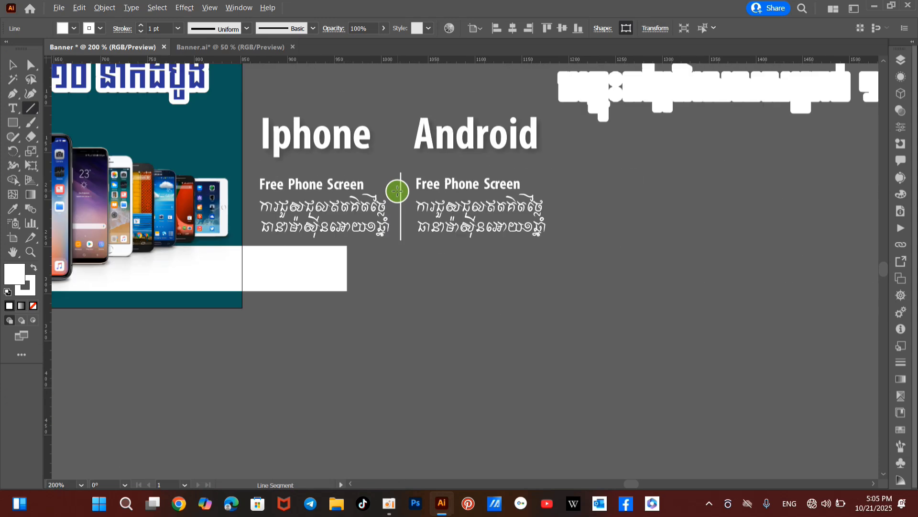
{"action": "left_click_drag", "start_coordinate": [430, 167], "coordinate": [126, 192]}
{"action": "mouse_move", "coordinate": [372, 232]}
{"action": "left_mouse_down"}
{"action": "mouse_move", "coordinate": [377, 389]}
{"action": "mouse_move", "coordinate": [391, 400]}
{"action": "mouse_move", "coordinate": [371, 238]}
{"action": "mouse_move", "coordinate": [387, 341]}
{"action": "left_mouse_up"}
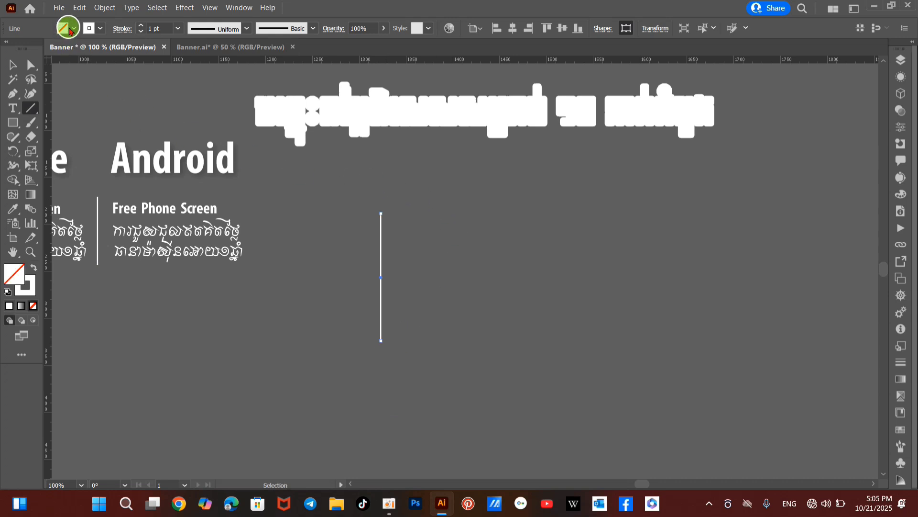
Set the trial line's fill to white, then undo drawing the line.
{"action": "left_click", "coordinate": [74, 28]}
{"action": "left_click", "coordinate": [25, 49]}
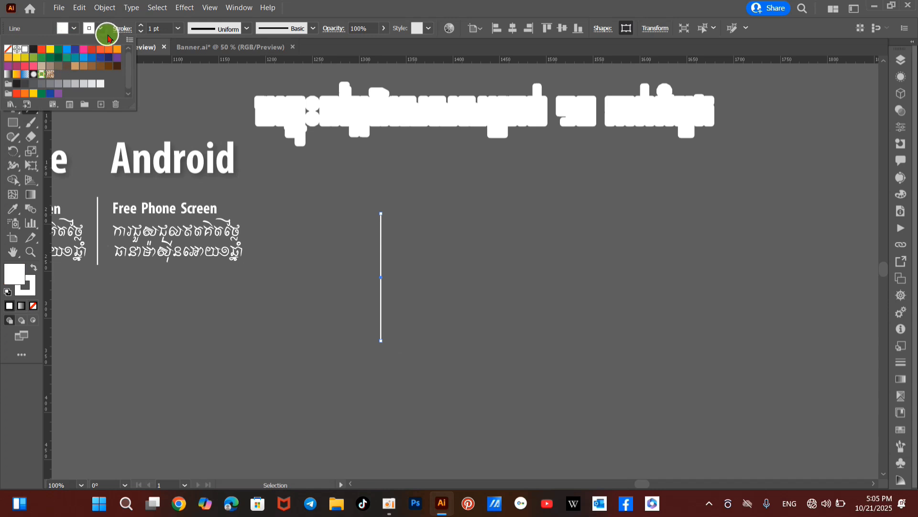
{"action": "left_click", "coordinate": [309, 5]}
{"action": "key", "text": "ctrl+h"}
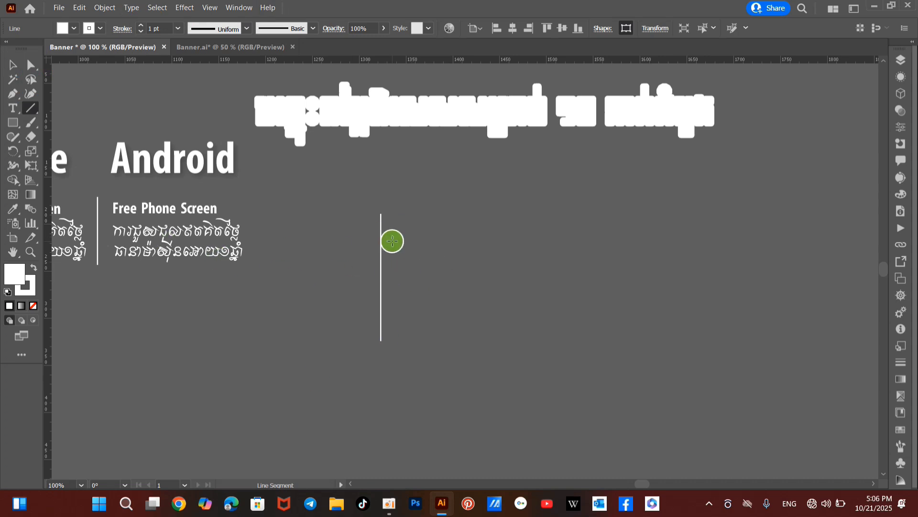
{"action": "key", "text": "ctrl+z"}
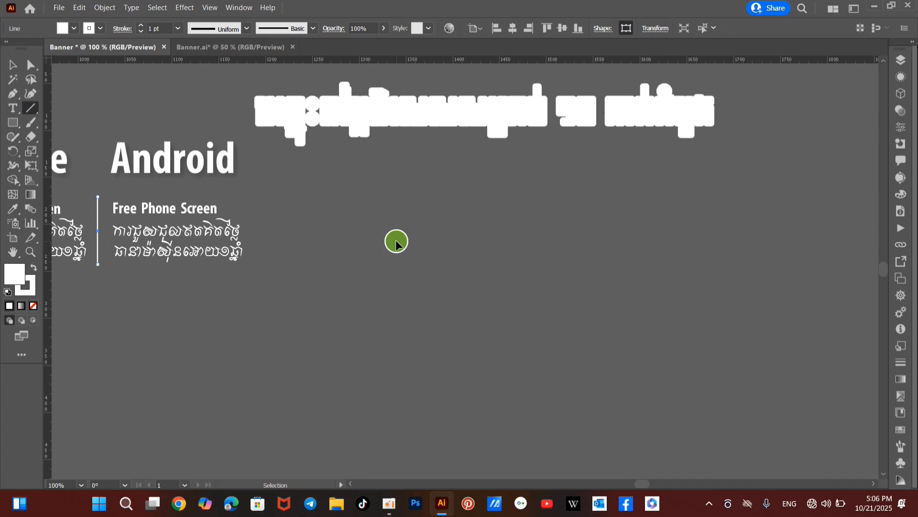
Move the Iphone and Android text columns with their divider line onto the banner, between the logo panel and the white strip.
{"action": "left_click_drag", "start_coordinate": [154, 209], "coordinate": [502, 194]}
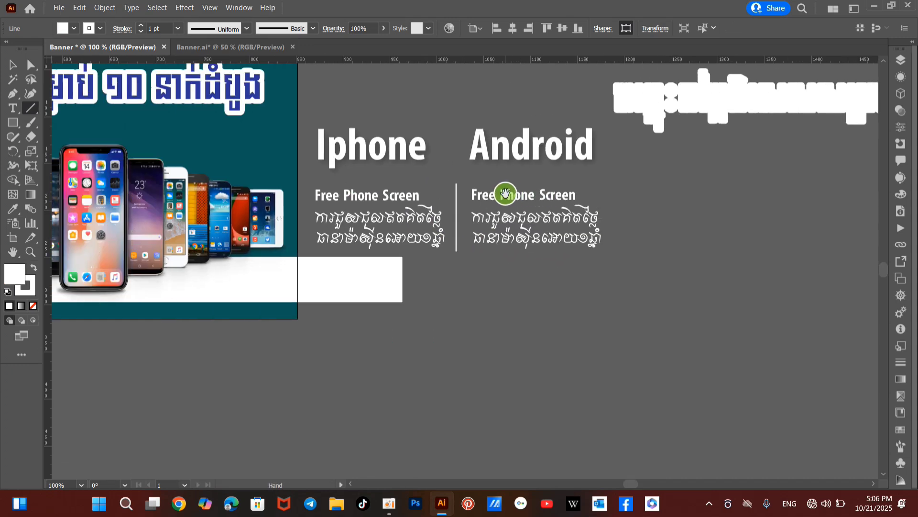
{"action": "scroll", "coordinate": [400, 217], "scroll_direction": "down", "scroll_amount": 2}
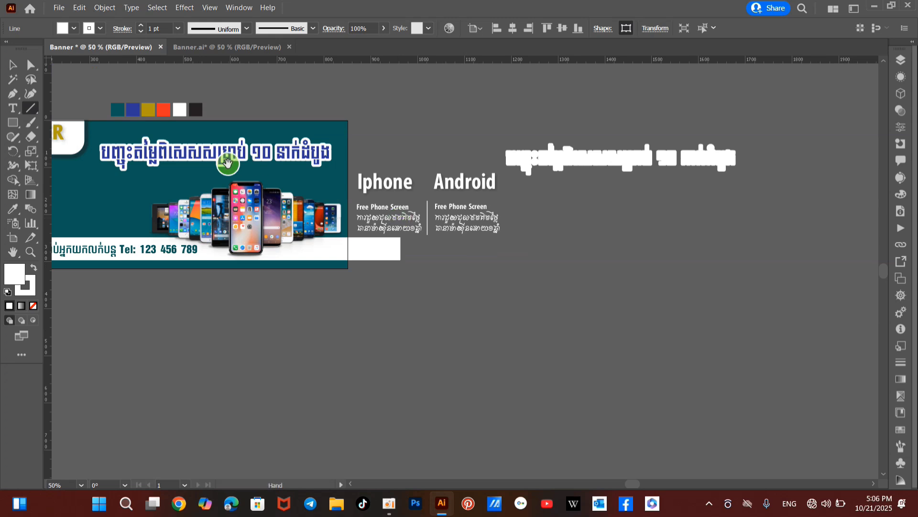
{"action": "left_click_drag", "start_coordinate": [228, 164], "coordinate": [398, 218]}
{"action": "left_click", "coordinate": [14, 64]}
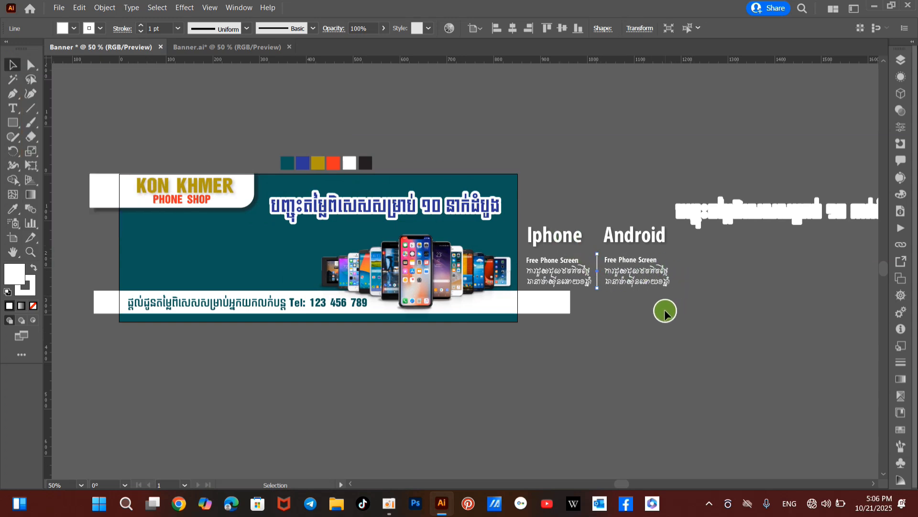
{"action": "left_click_drag", "start_coordinate": [666, 311], "coordinate": [617, 263]}
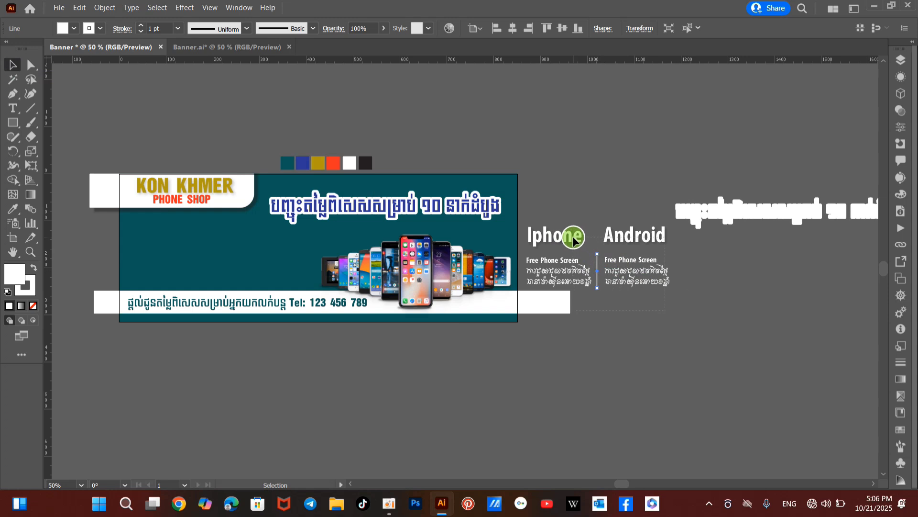
{"action": "left_click_drag", "start_coordinate": [573, 240], "coordinate": [231, 238]}
{"action": "left_click", "coordinate": [527, 142]}
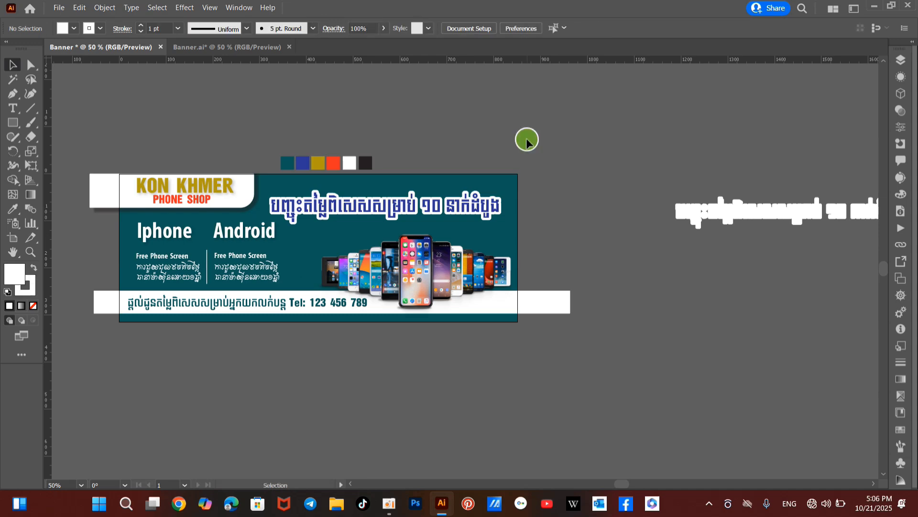
Check the finished design, then create a white rectangle 851 px wide and 315 px high in the working banner file.
{"action": "left_click", "coordinate": [231, 48]}
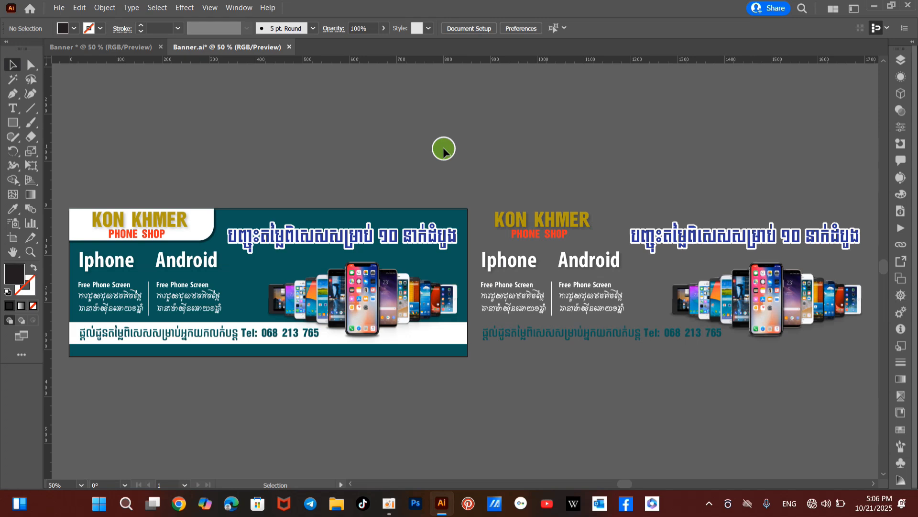
{"action": "left_click", "coordinate": [106, 47]}
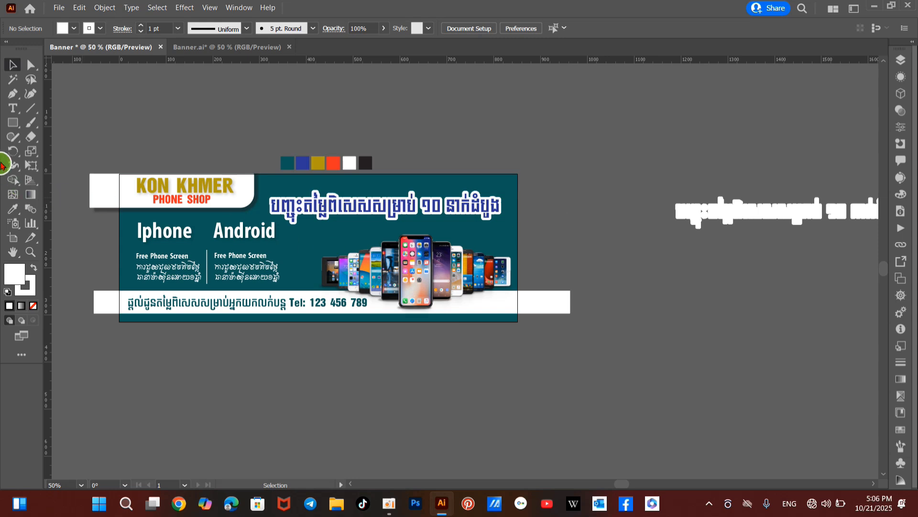
{"action": "left_click", "coordinate": [12, 125]}
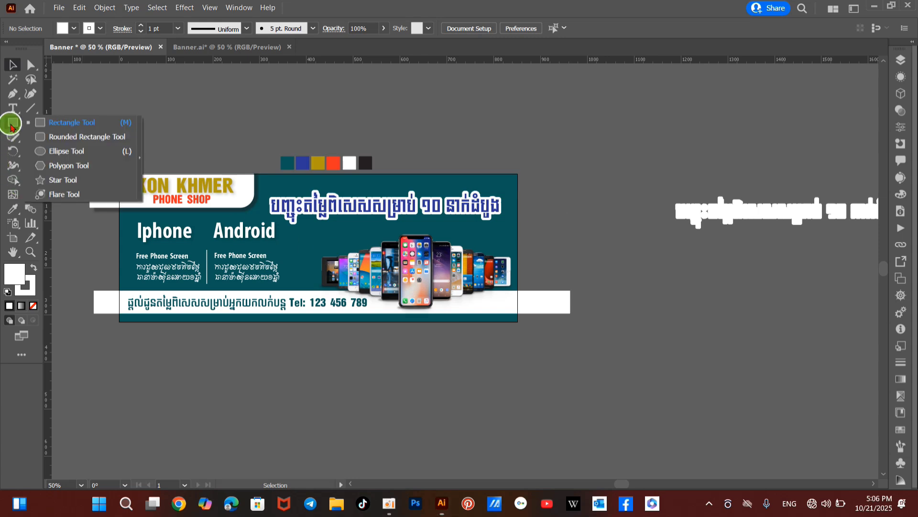
{"action": "left_click", "coordinate": [84, 125]}
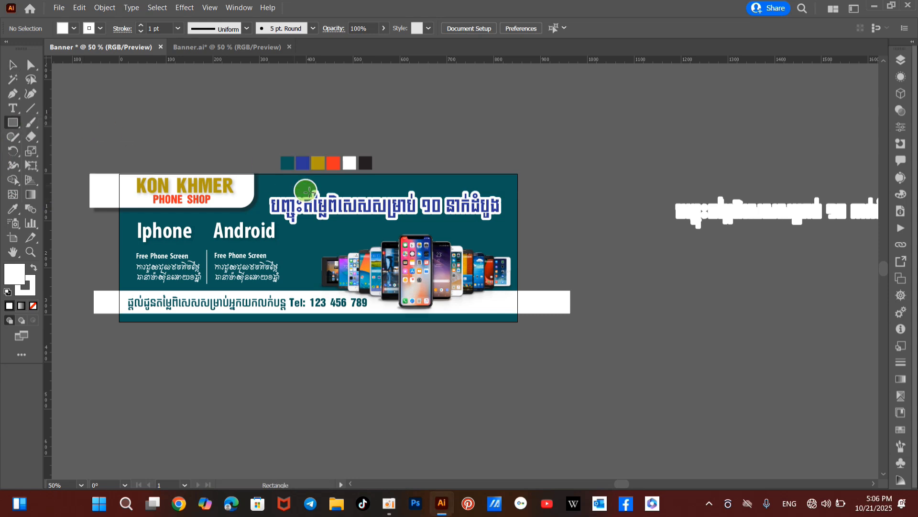
{"action": "left_click", "coordinate": [308, 246]}
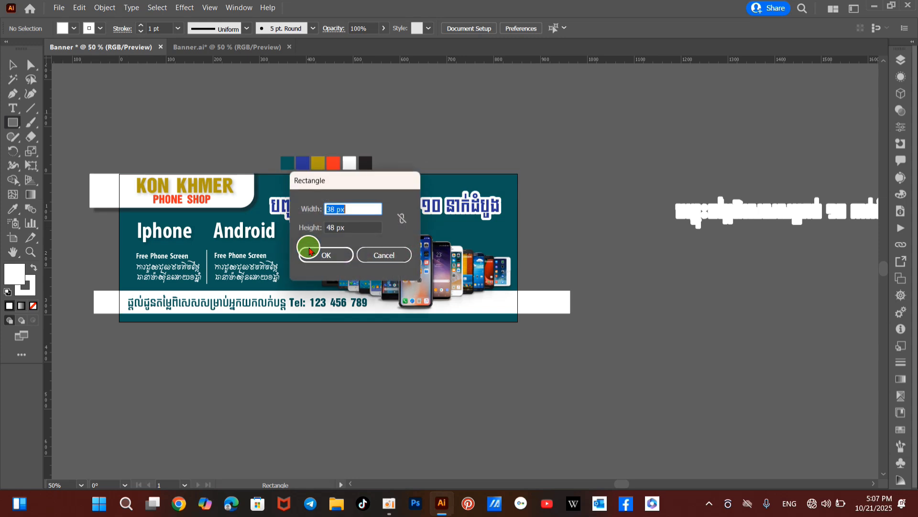
{"action": "left_click_drag", "start_coordinate": [336, 209], "coordinate": [318, 208]}
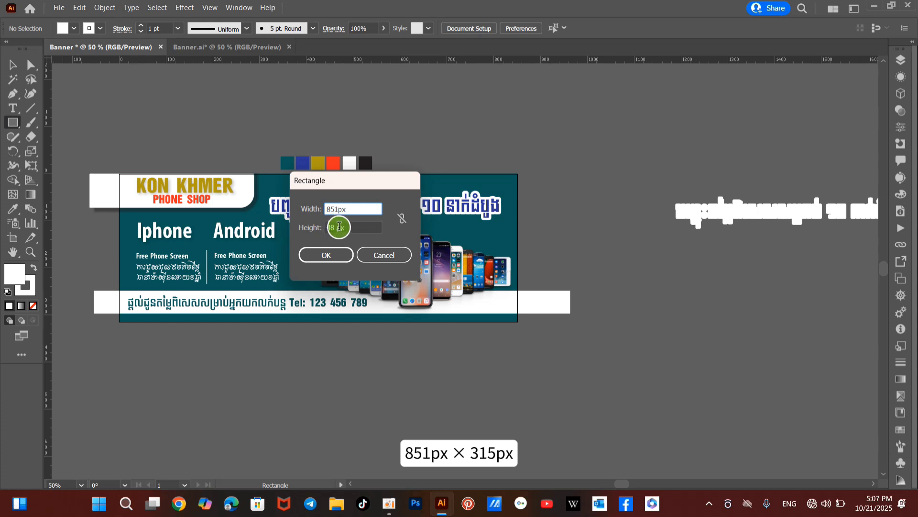
{"action": "double_click", "coordinate": [330, 227]}
{"action": "type", "text": "315"}
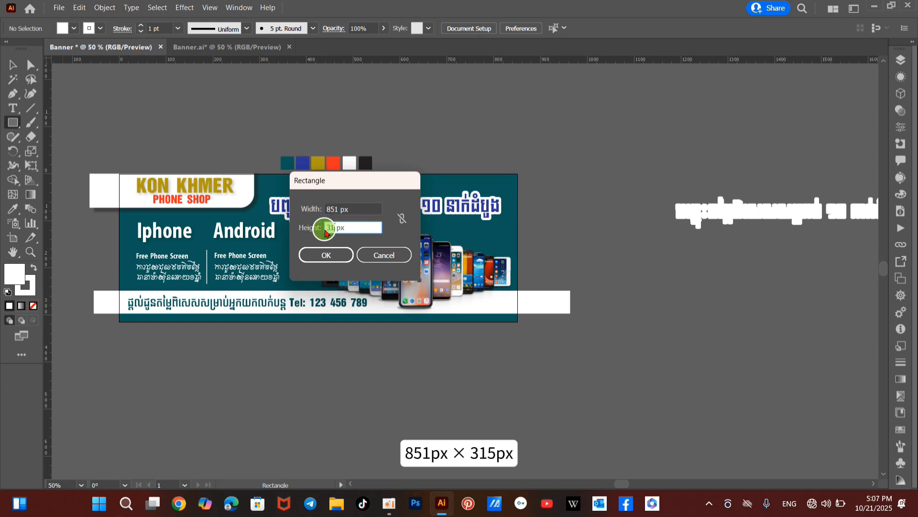
{"action": "left_click", "coordinate": [326, 256]}
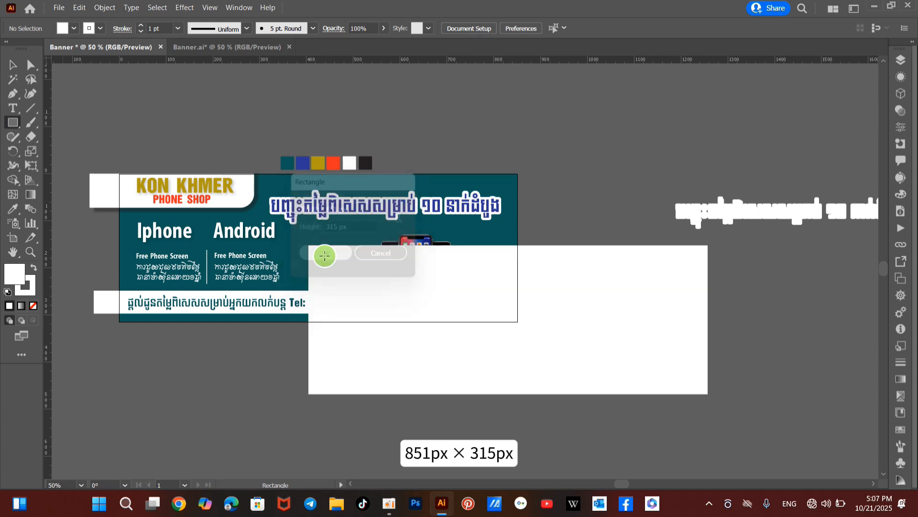
Center the white rectangle horizontally and vertically on the artboard so it covers the whole banner.
{"action": "left_click", "coordinate": [519, 31]}
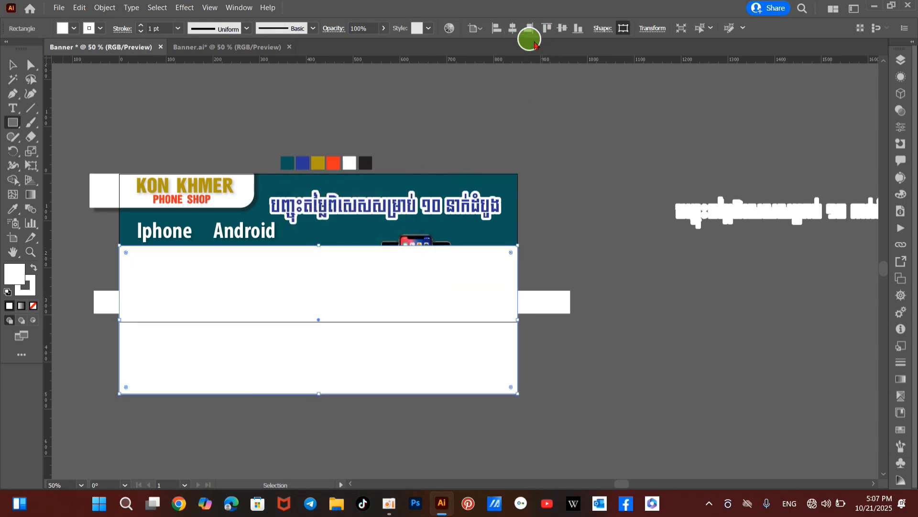
{"action": "left_click", "coordinate": [562, 28]}
{"action": "left_click", "coordinate": [510, 133]}
Move the color swatches up clear of the banner, then clip all banner artwork to the white rectangle with a clipping mask.
{"action": "left_click", "coordinate": [11, 65]}
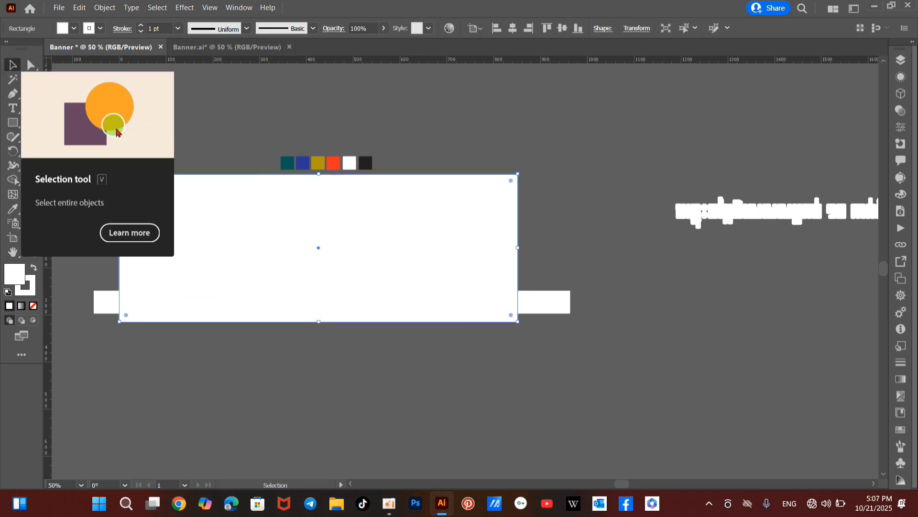
{"action": "left_click_drag", "start_coordinate": [79, 124], "coordinate": [248, 398]}
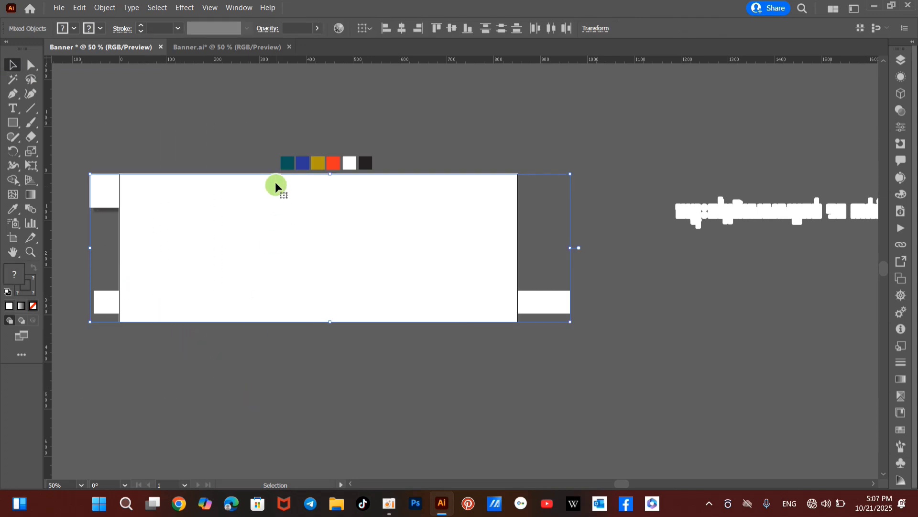
{"action": "left_click_drag", "start_coordinate": [267, 150], "coordinate": [343, 84]}
{"action": "left_click_drag", "start_coordinate": [74, 152], "coordinate": [576, 364]}
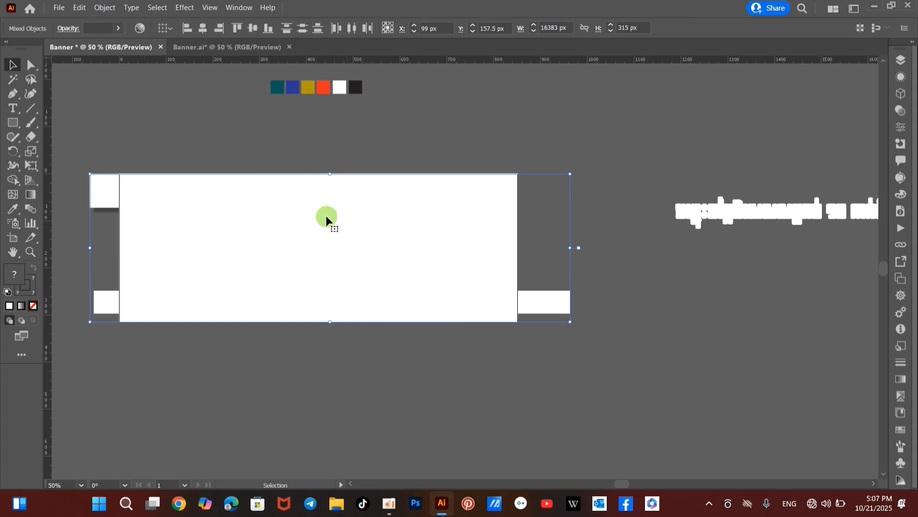
{"action": "right_click", "coordinate": [290, 195]}
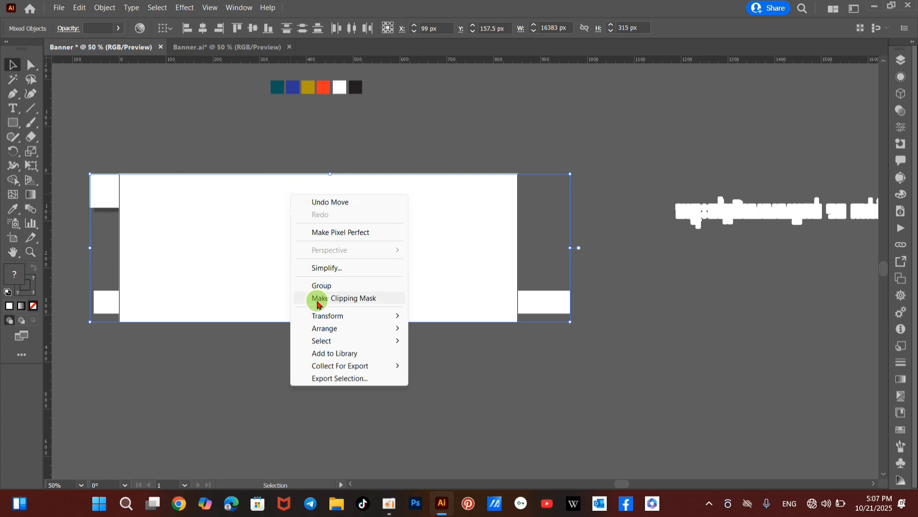
{"action": "left_click", "coordinate": [385, 299]}
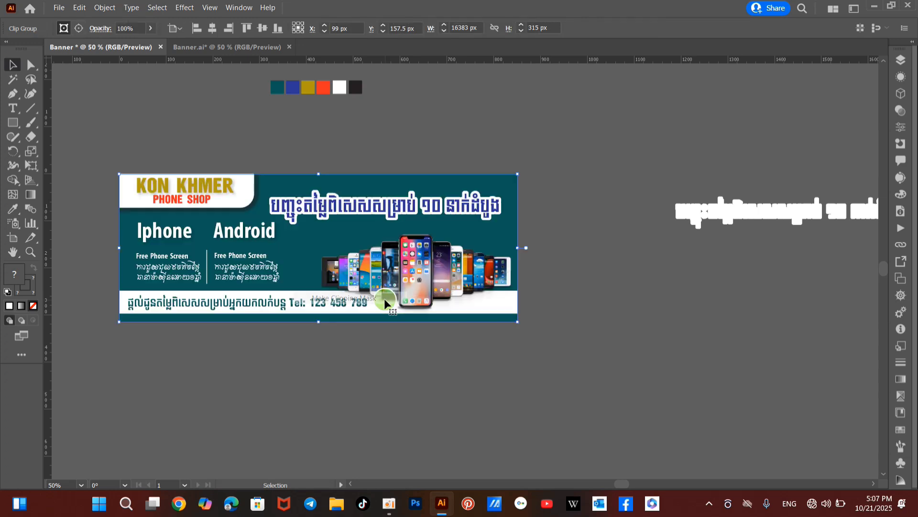
Move the color swatches back down just above the banner and delete the leftover white Khmer text beside the artboard.
{"action": "left_click", "coordinate": [488, 124]}
{"action": "left_click_drag", "start_coordinate": [268, 89], "coordinate": [349, 157]}
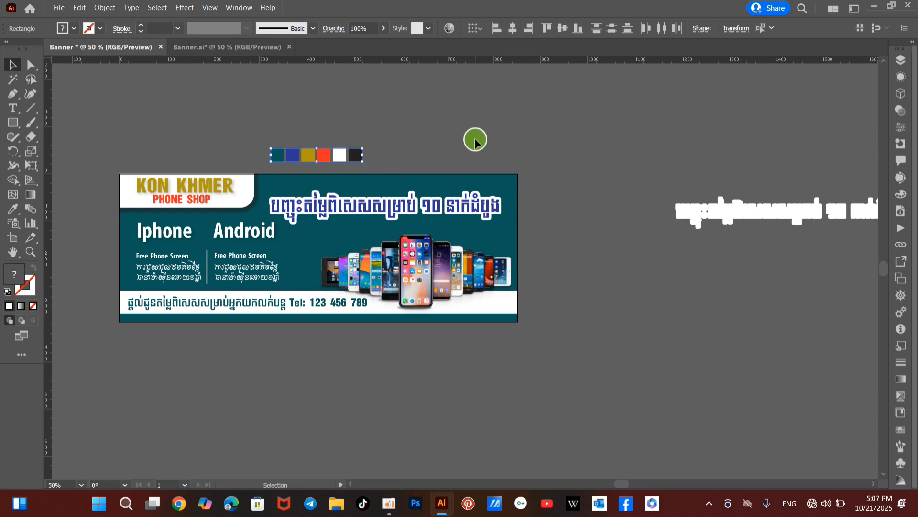
{"action": "left_click", "coordinate": [478, 140]}
{"action": "left_click_drag", "start_coordinate": [653, 148], "coordinate": [763, 265]}
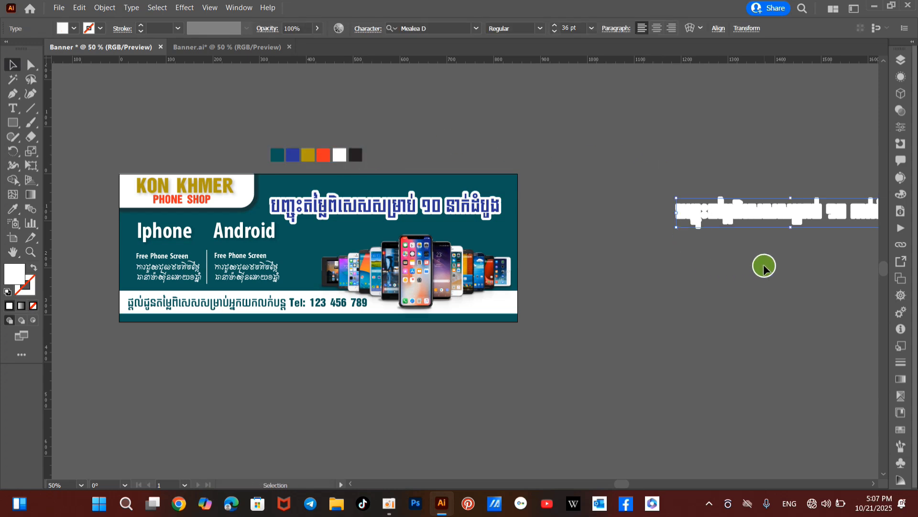
{"action": "key", "text": "Delete"}
Inspect the clipped banner up close and as a whole, checking its edges, text and phone image.
{"action": "left_click_drag", "start_coordinate": [377, 233], "coordinate": [506, 248]}
{"action": "scroll", "coordinate": [506, 247], "scroll_direction": "up", "scroll_amount": 1}
{"action": "scroll", "coordinate": [506, 247], "scroll_direction": "up", "scroll_amount": 1}
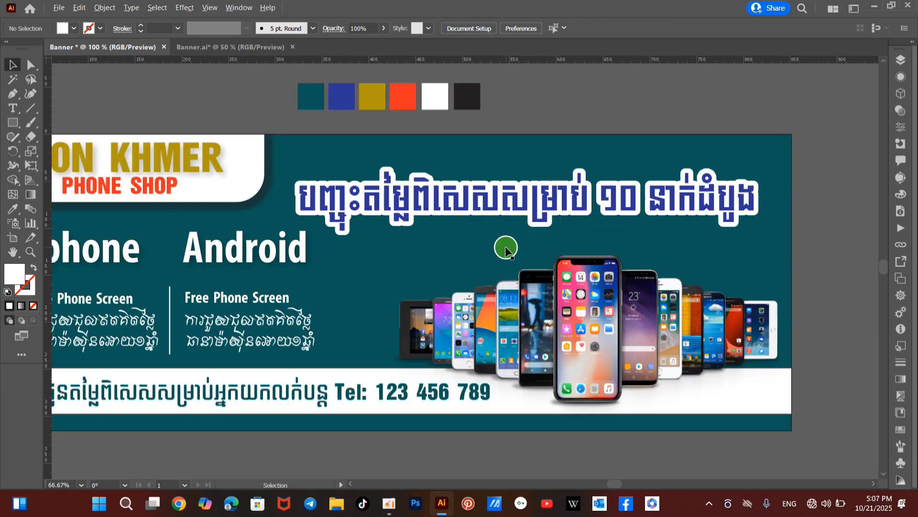
{"action": "scroll", "coordinate": [505, 247], "scroll_direction": "down", "scroll_amount": 1}
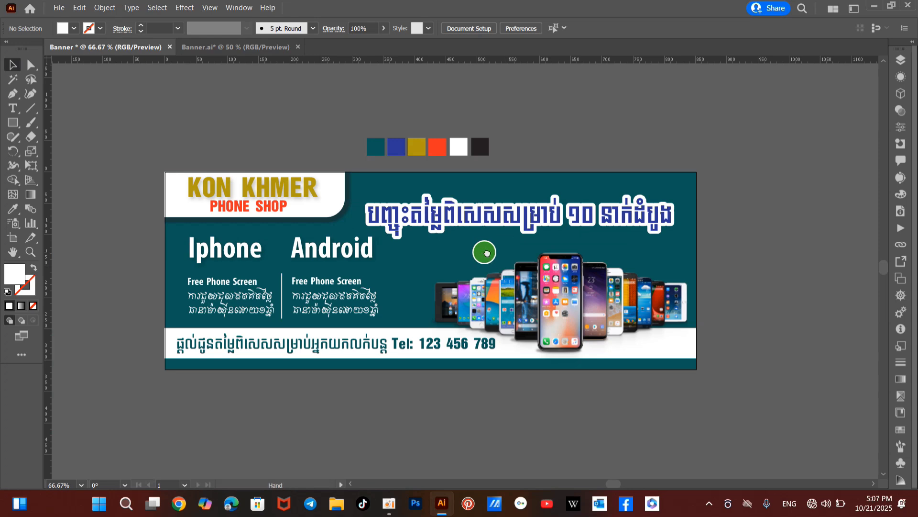
{"action": "scroll", "coordinate": [489, 254], "scroll_direction": "left", "scroll_amount": 1}
{"action": "scroll", "coordinate": [709, 125], "scroll_direction": "up", "scroll_amount": 1}
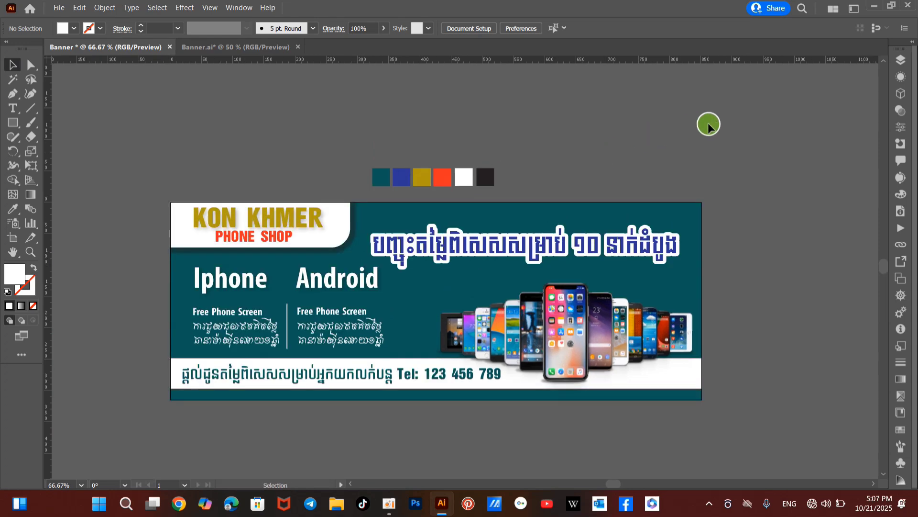